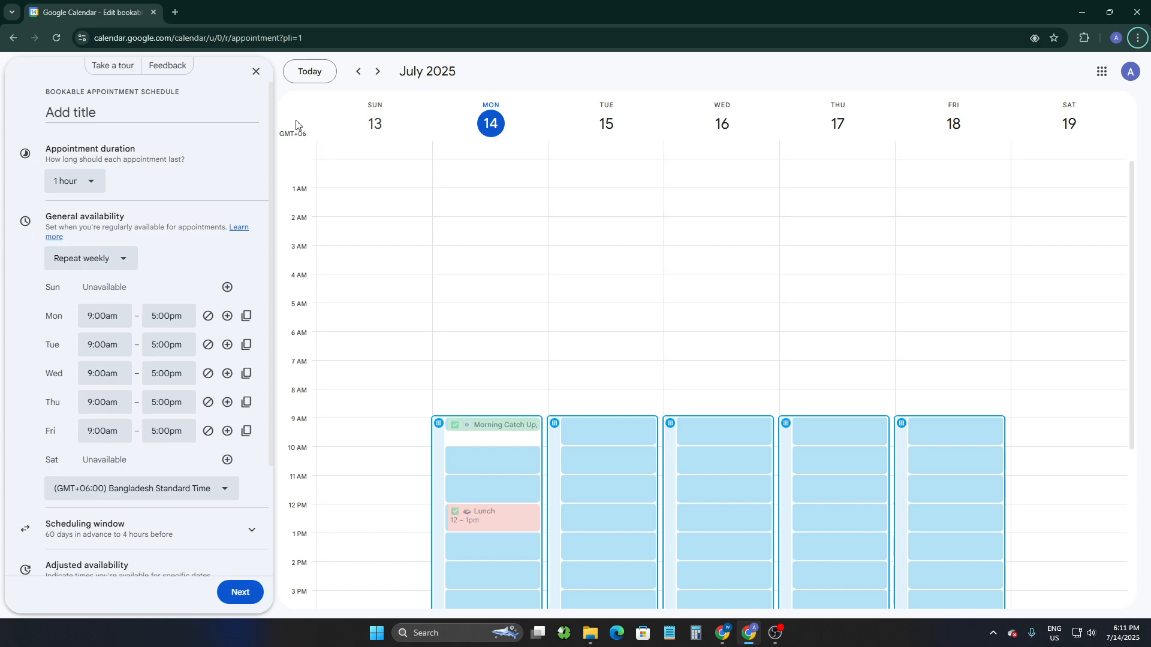
{"action": "left_click", "coordinate": [13, 38]}
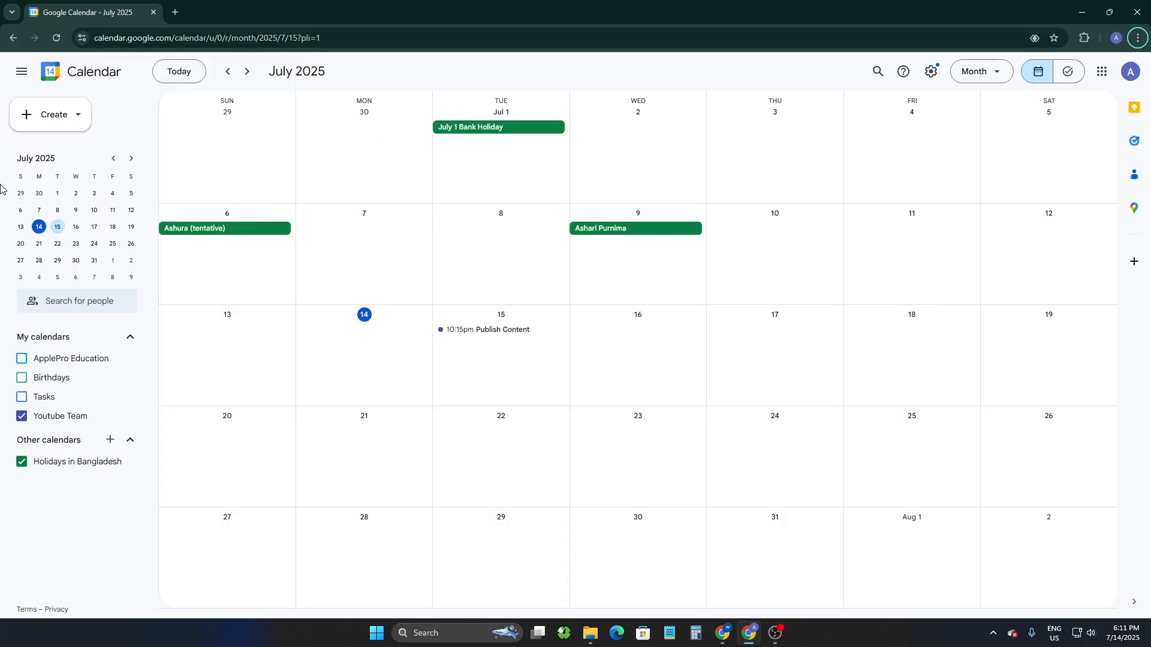
{"action": "left_click", "coordinate": [132, 40]}
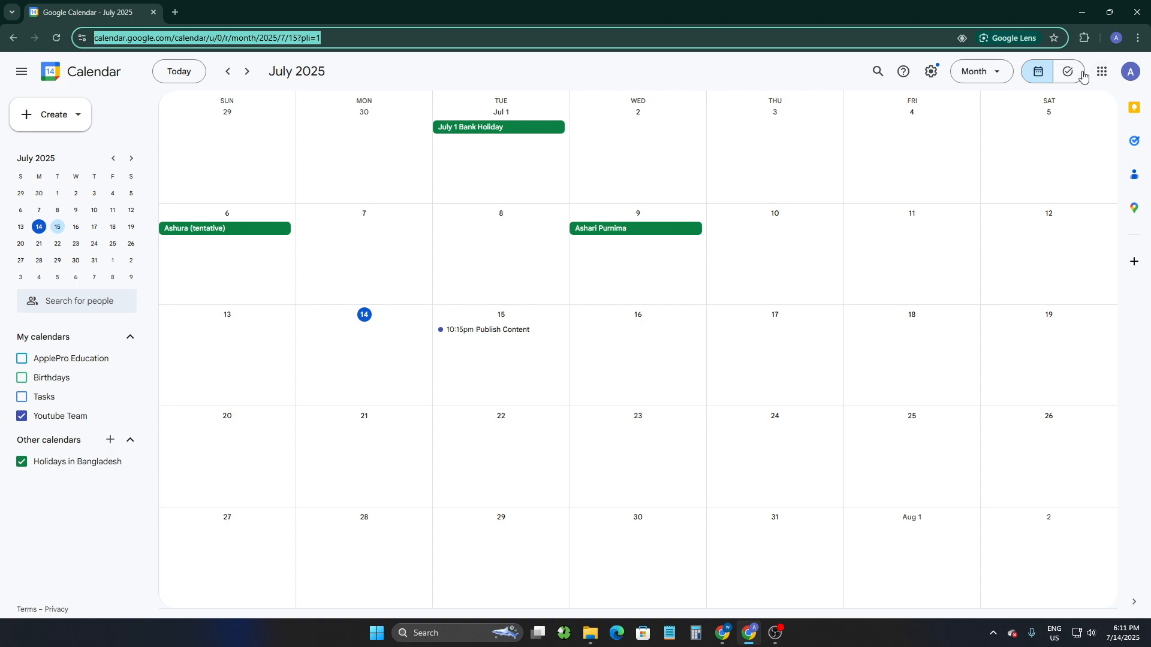
{"action": "left_click", "coordinate": [1102, 71]}
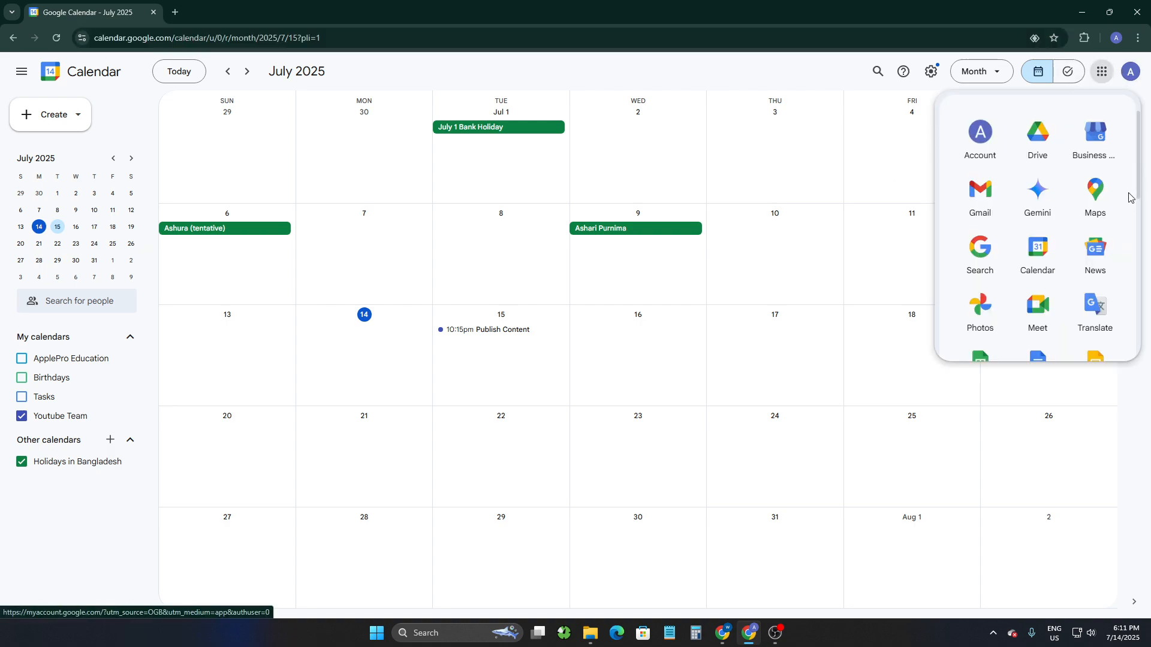
{"action": "scroll", "coordinate": [1128, 198], "scroll_direction": "down", "scroll_amount": 1}
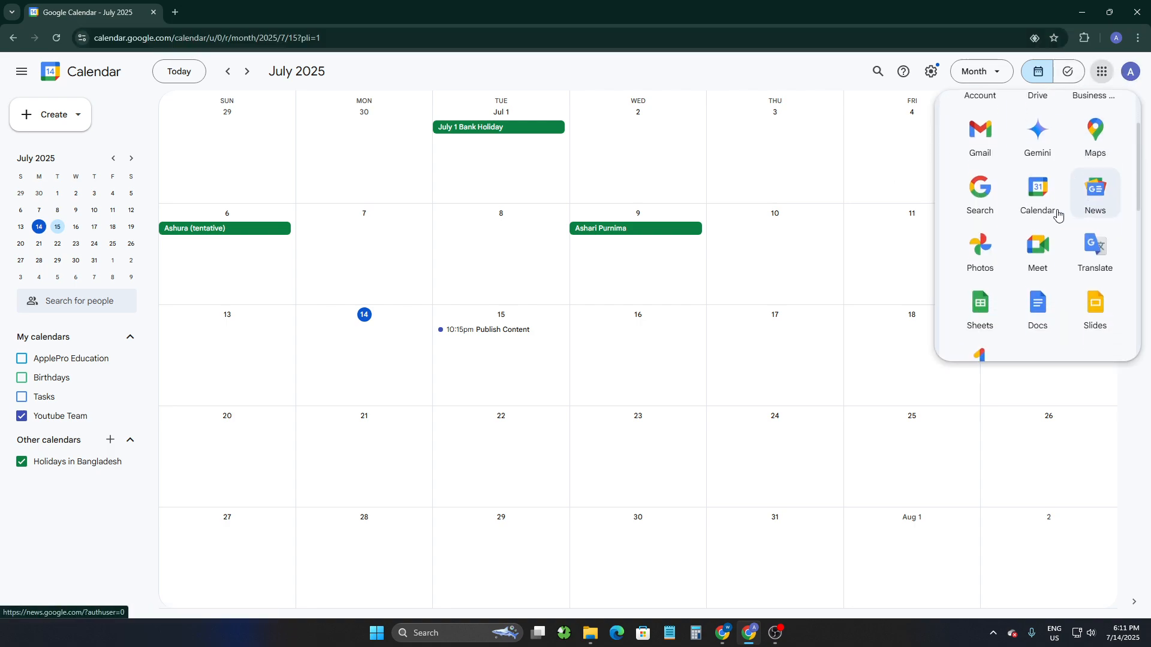
{"action": "left_click", "coordinate": [824, 150]}
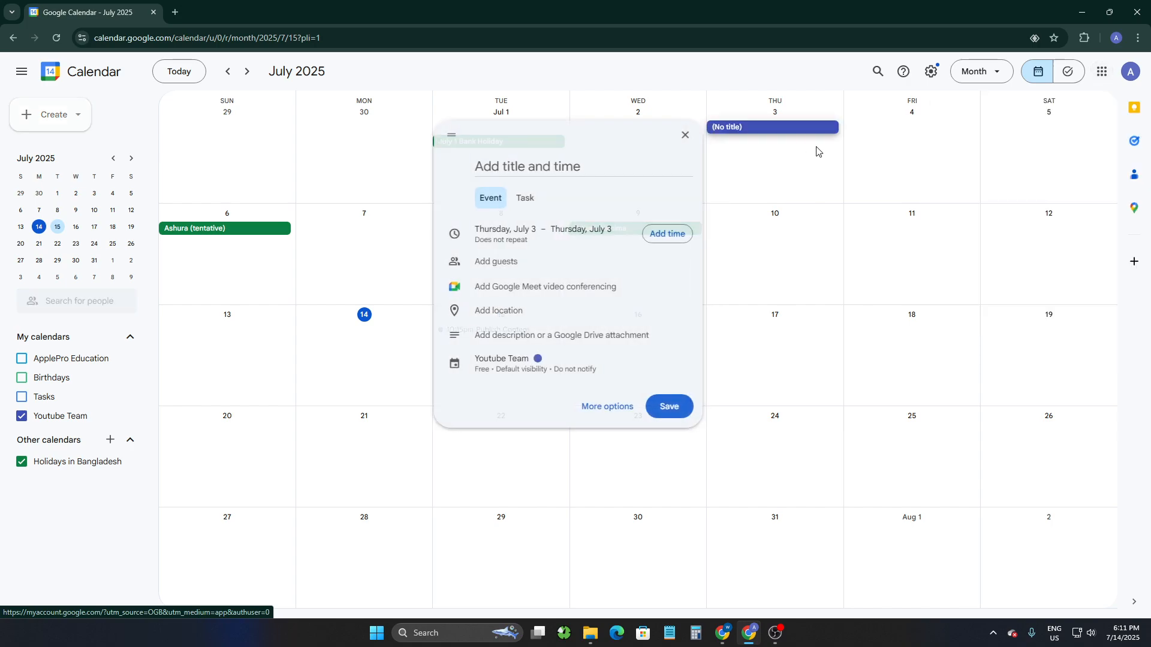
{"action": "left_click", "coordinate": [446, 66]}
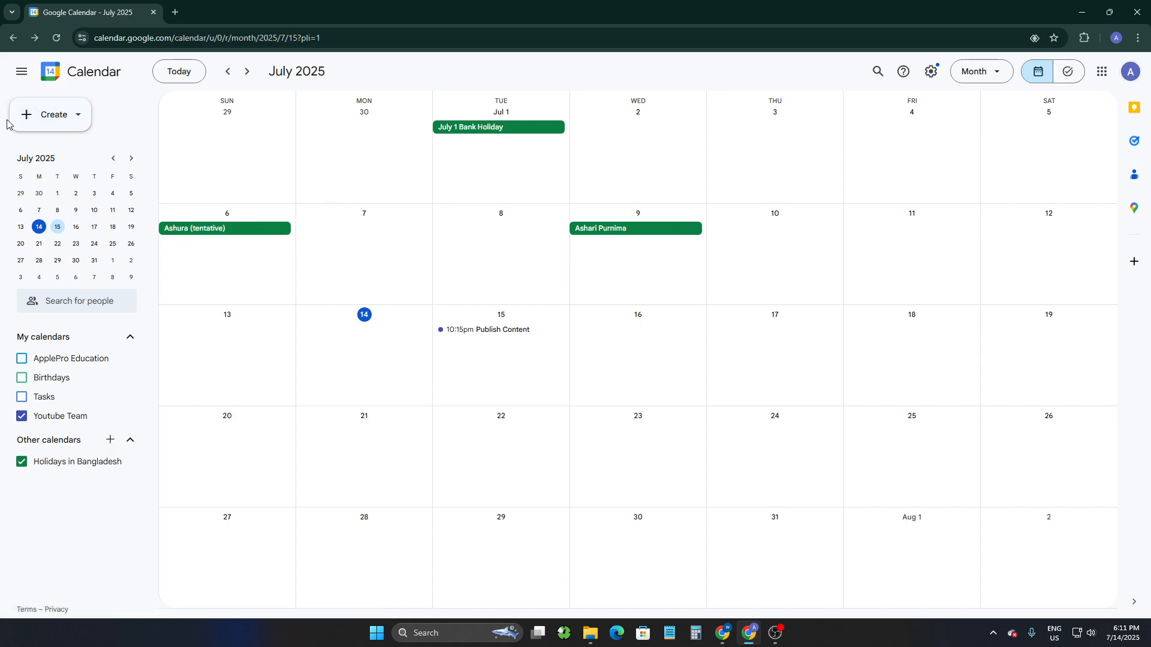
Try to start an appointment schedule from the Create menu, dismissing the premium upgrade offer.
{"action": "left_click", "coordinate": [74, 117]}
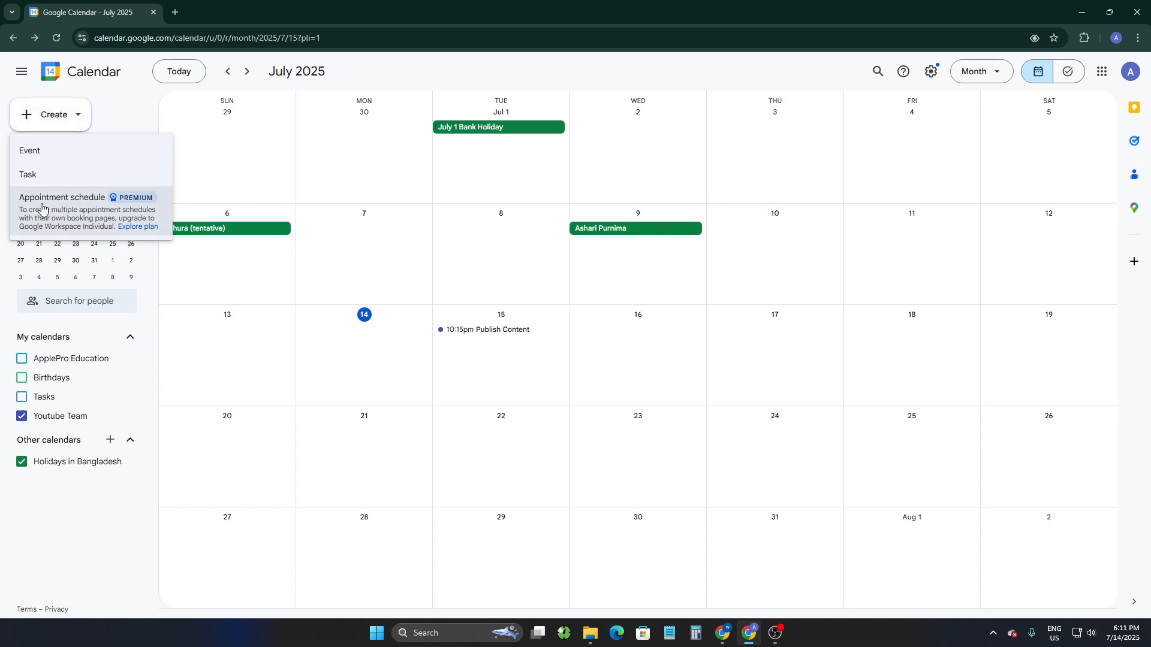
{"action": "left_click", "coordinate": [82, 206]}
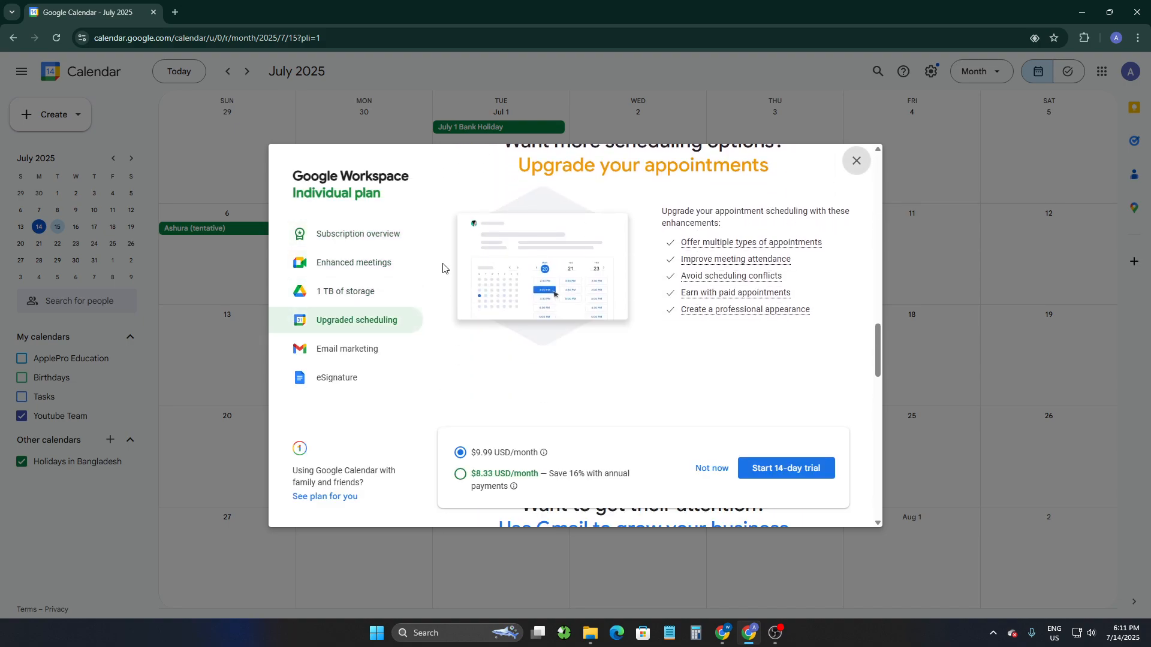
{"action": "scroll", "coordinate": [443, 268], "scroll_direction": "up", "scroll_amount": 5}
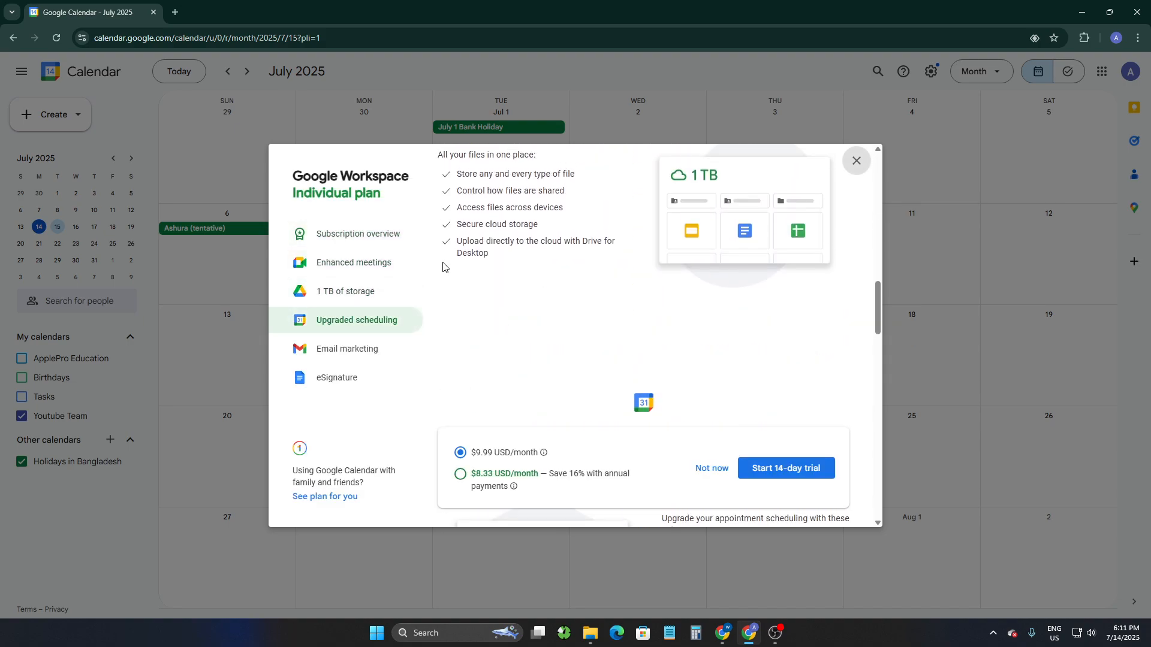
{"action": "left_click", "coordinate": [709, 469]}
Start a new bookable appointment schedule and title it Team Call.
{"action": "left_click", "coordinate": [77, 114]}
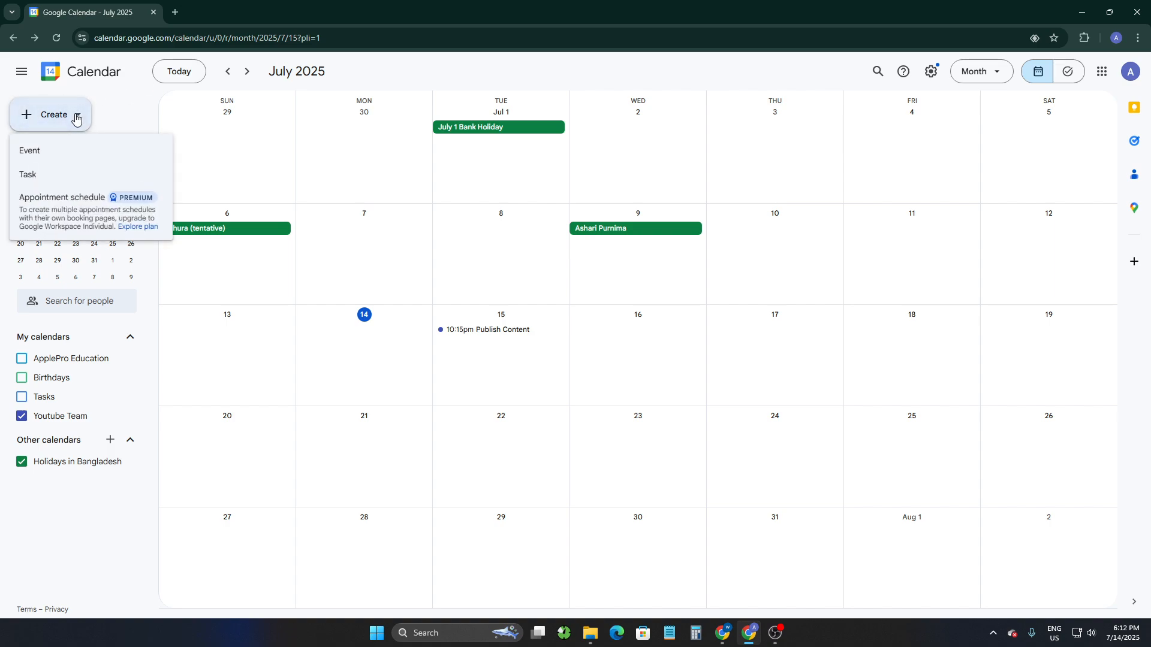
{"action": "left_click", "coordinate": [59, 198]}
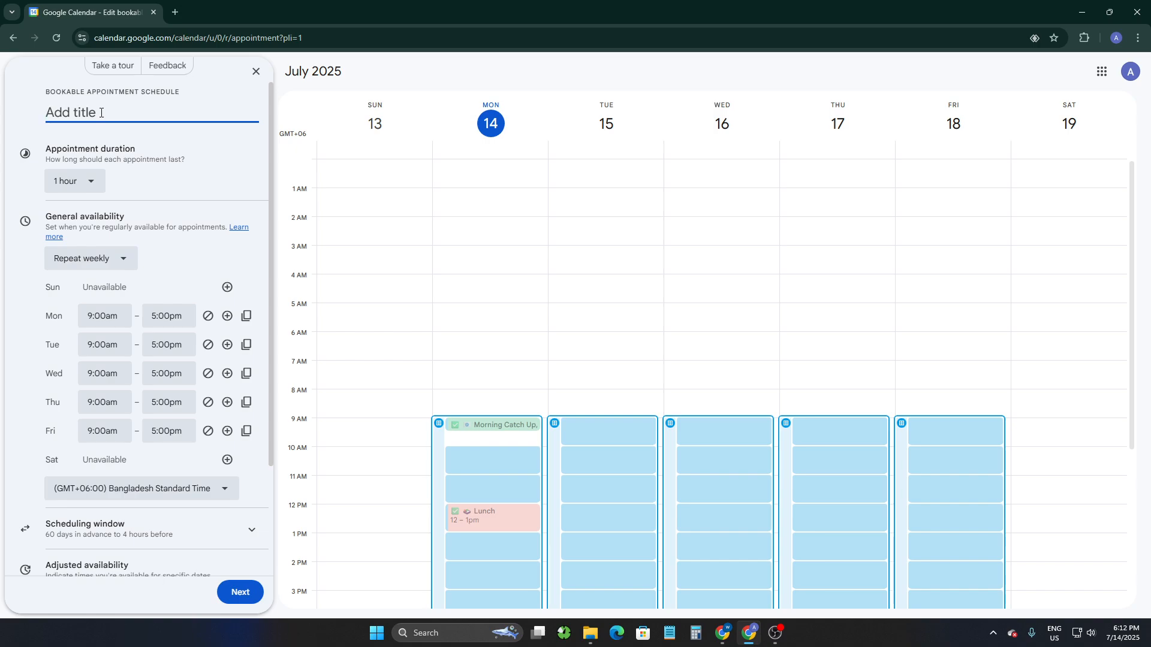
{"action": "type", "text": "CA"}
{"action": "key", "text": "BackSpace"}
{"action": "type", "text": "Tea"}
{"action": "type", "text": "m XCA"}
{"action": "left_click", "coordinate": [160, 177]}
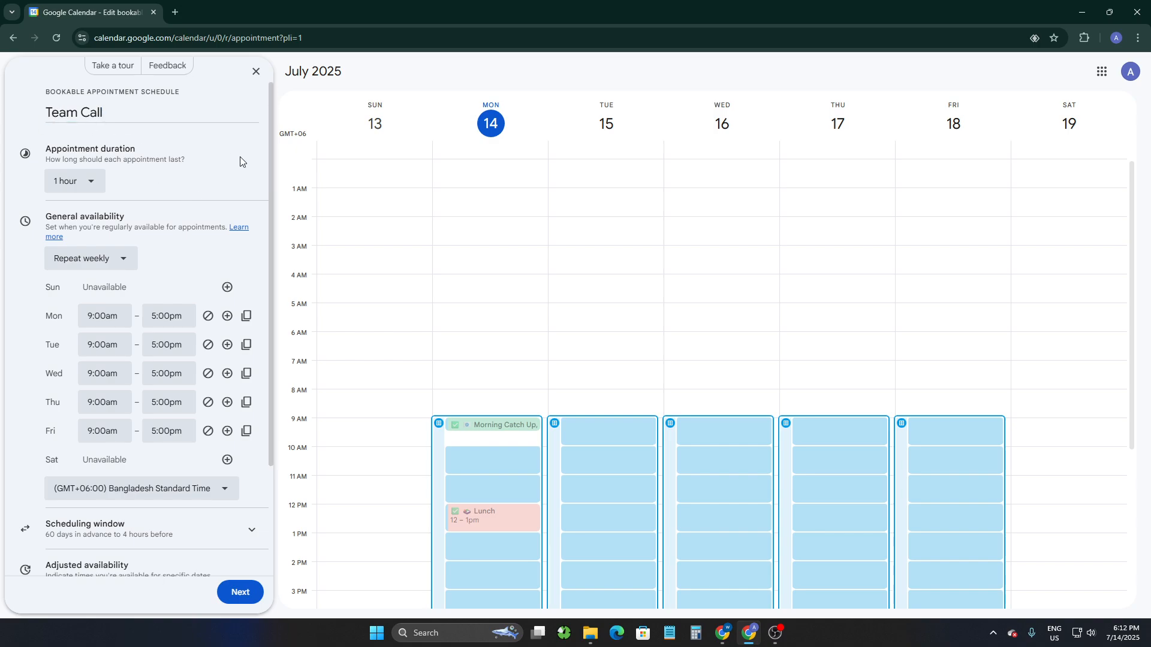
Set the appointment duration to 30 minutes.
{"action": "scroll", "coordinate": [420, 281], "scroll_direction": "down", "scroll_amount": 4}
{"action": "scroll", "coordinate": [449, 291], "scroll_direction": "up", "scroll_amount": 1}
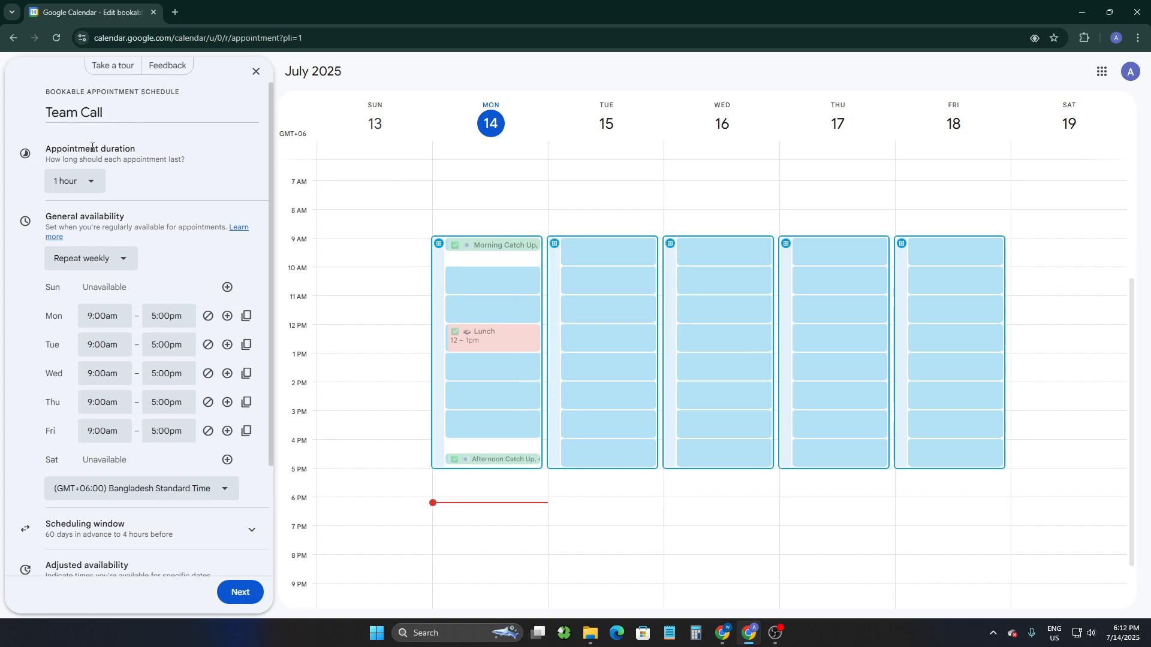
{"action": "left_click_drag", "start_coordinate": [42, 157], "coordinate": [158, 157]}
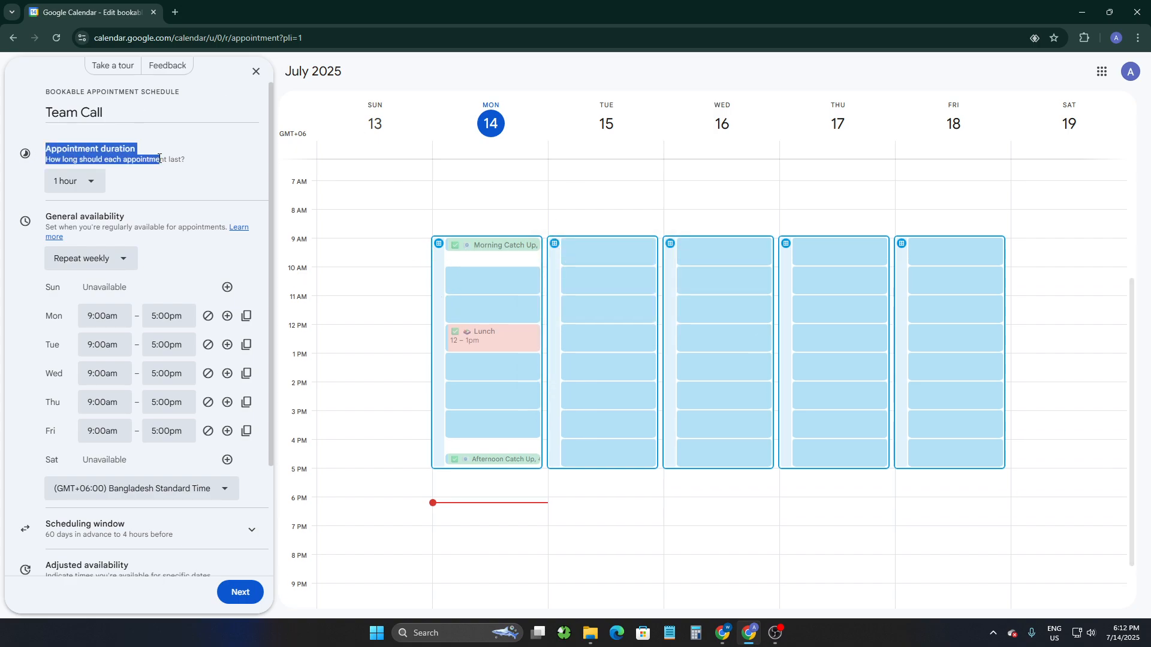
{"action": "left_click", "coordinate": [66, 180]}
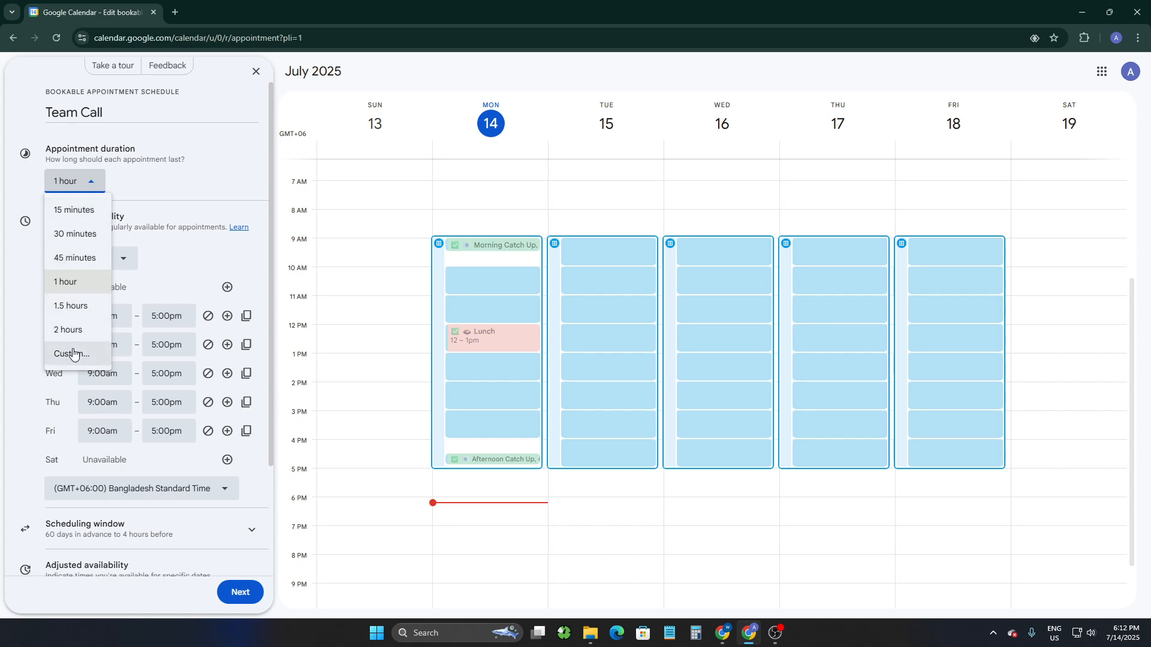
{"action": "left_click", "coordinate": [73, 239]}
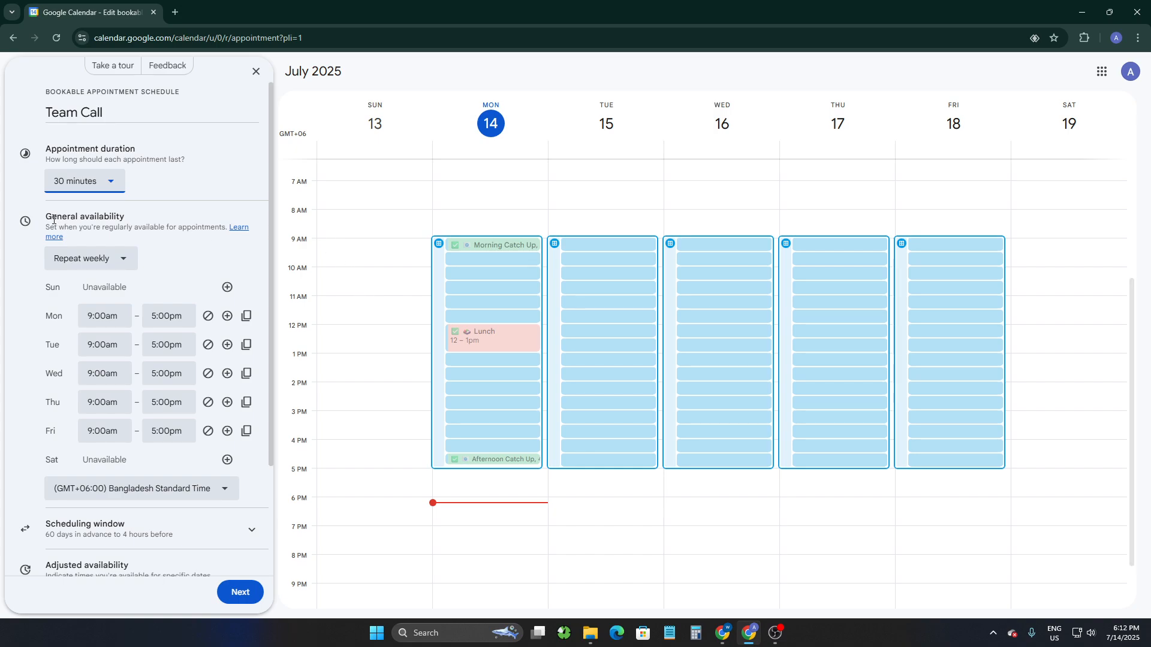
Set a custom availability recurrence of every 2 weeks, starting Jul 14, 2025 and ending on Oct 12, 2025.
{"action": "left_click_drag", "start_coordinate": [53, 220], "coordinate": [176, 214]}
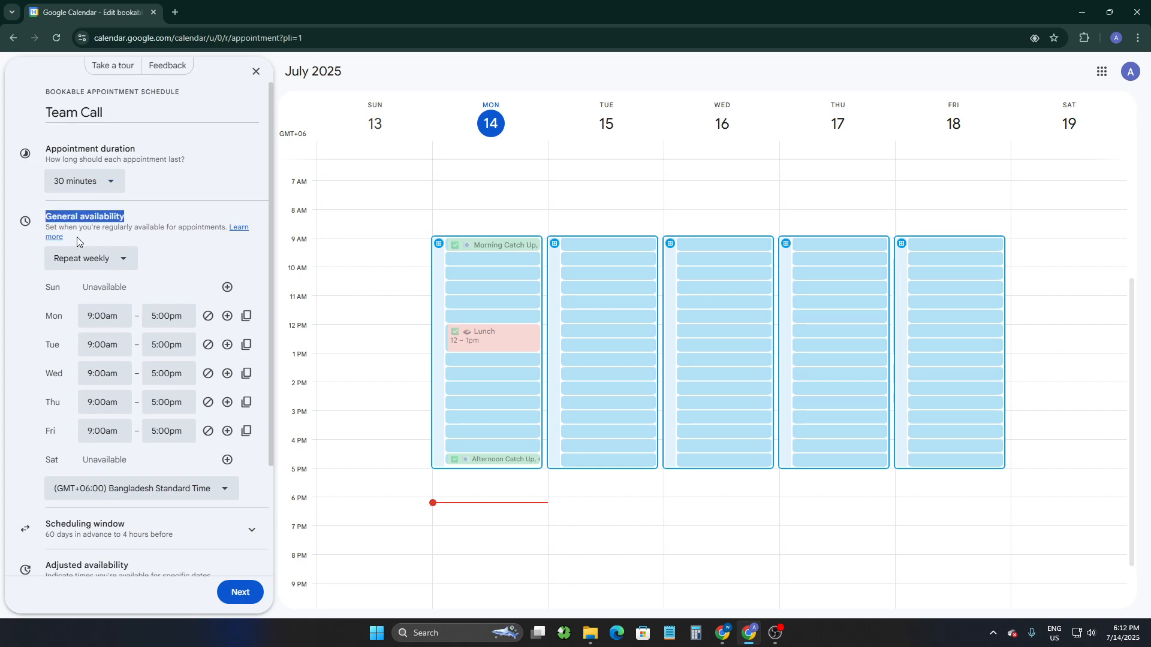
{"action": "left_click", "coordinate": [78, 260]}
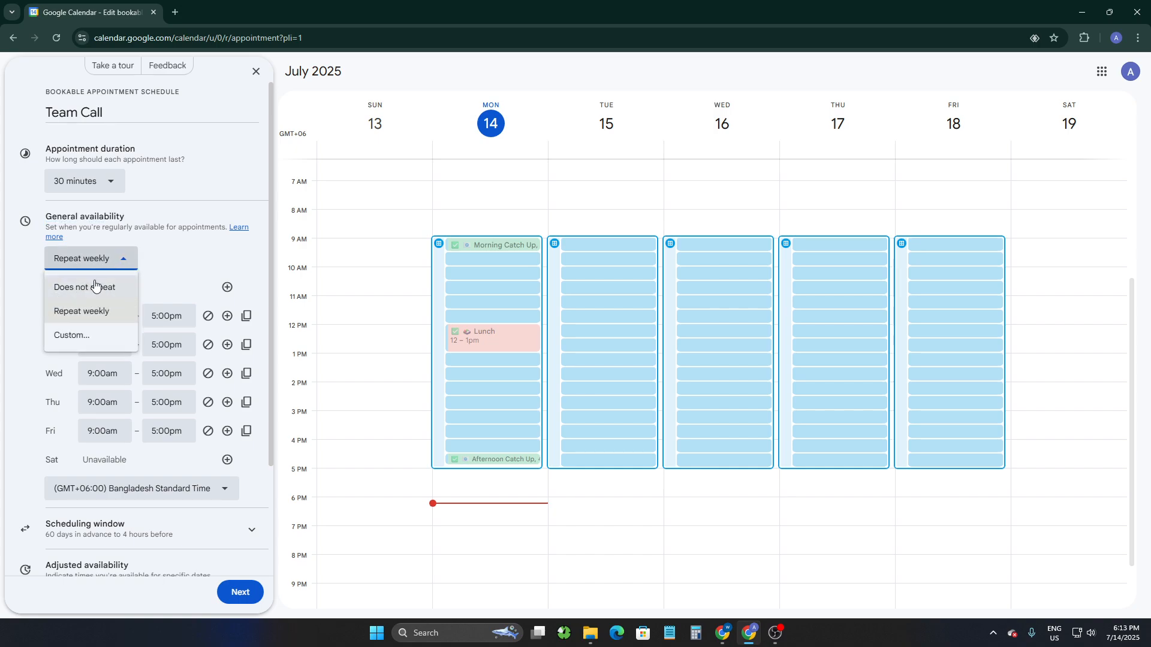
{"action": "left_click", "coordinate": [87, 333]}
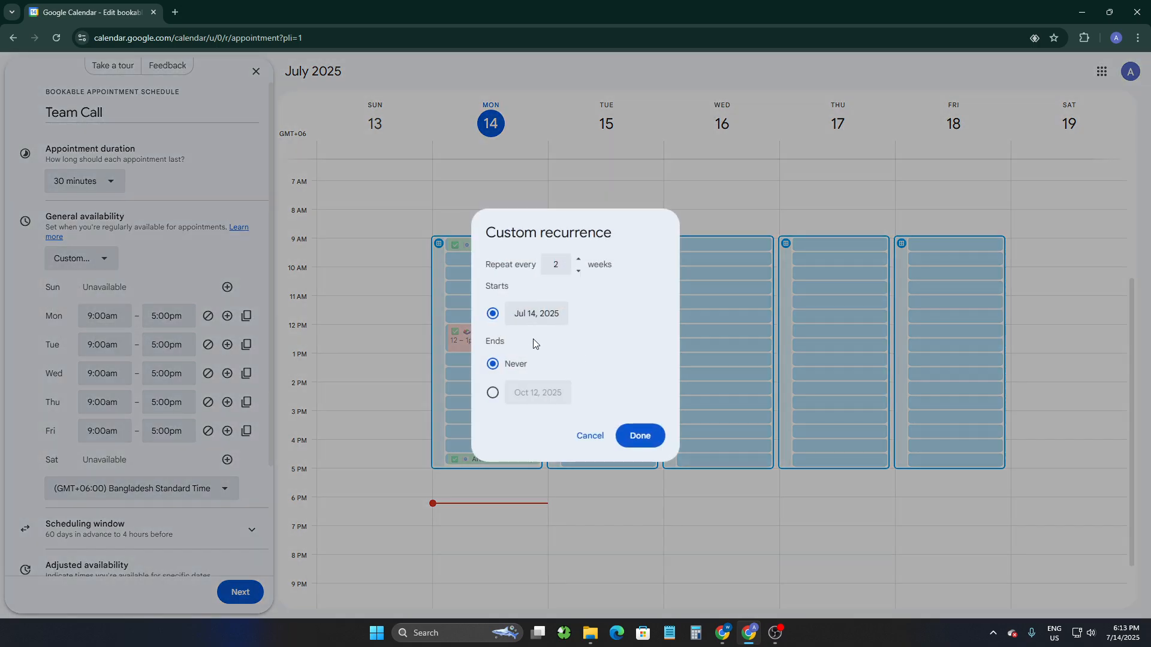
{"action": "left_click_drag", "start_coordinate": [490, 286], "coordinate": [549, 289]}
{"action": "left_click_drag", "start_coordinate": [487, 344], "coordinate": [517, 345]}
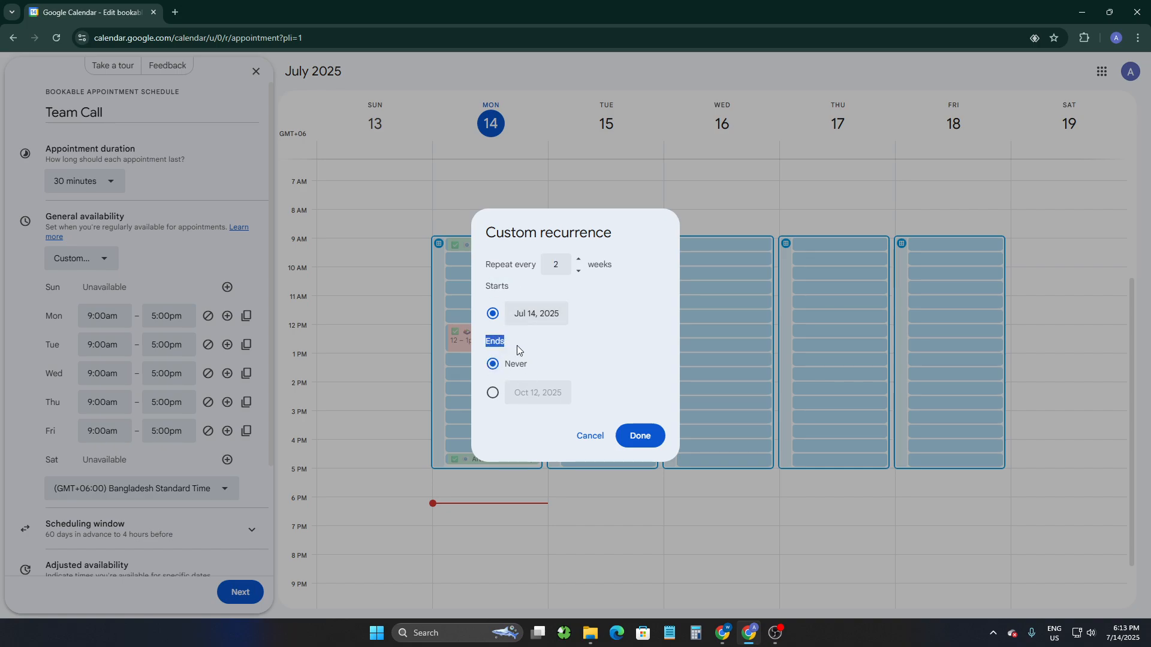
{"action": "left_click", "coordinate": [517, 397]}
{"action": "left_click", "coordinate": [493, 394]}
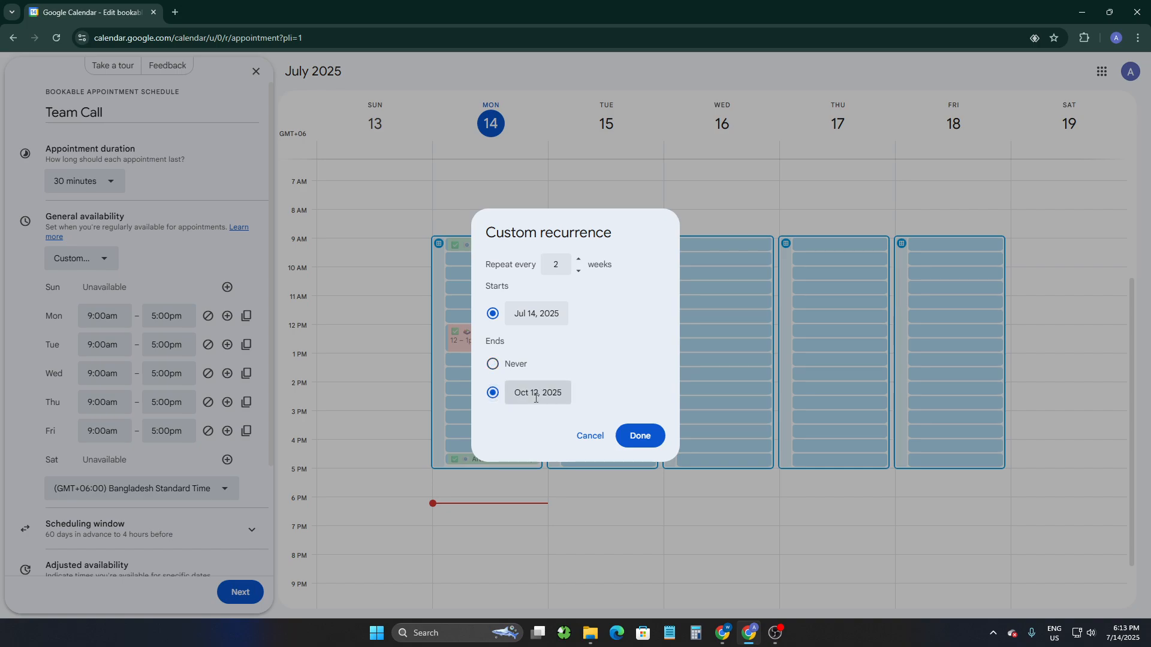
{"action": "left_click", "coordinate": [639, 437]}
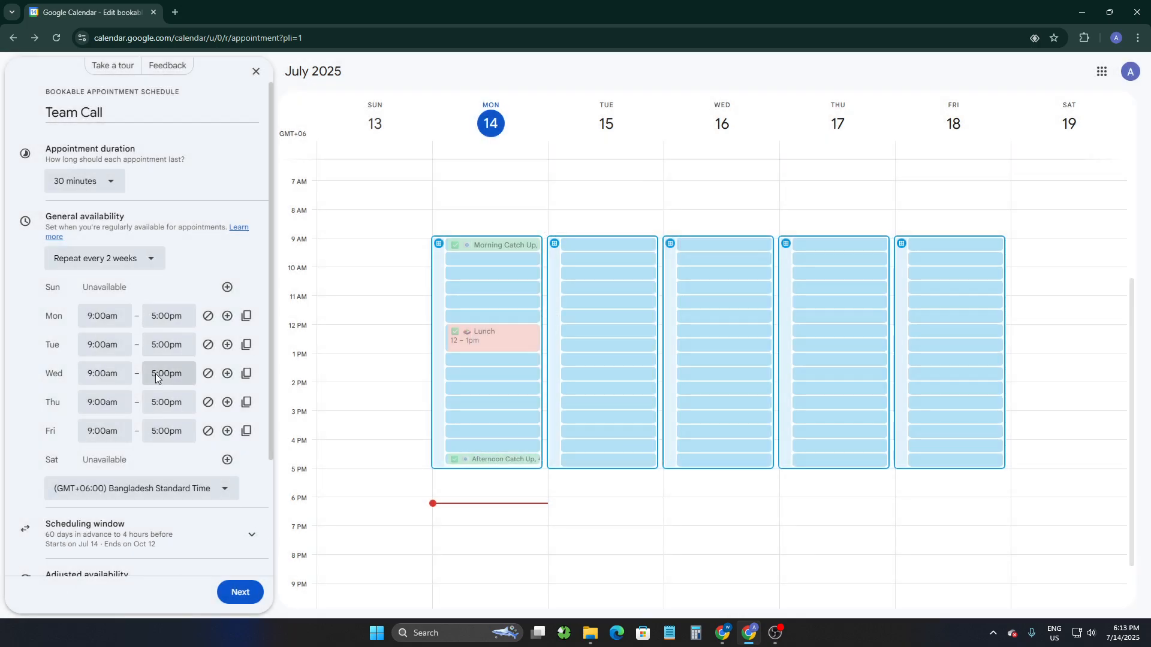
Set Monday's availability start time to 10:30am.
{"action": "left_click_drag", "start_coordinate": [41, 295], "coordinate": [127, 293]}
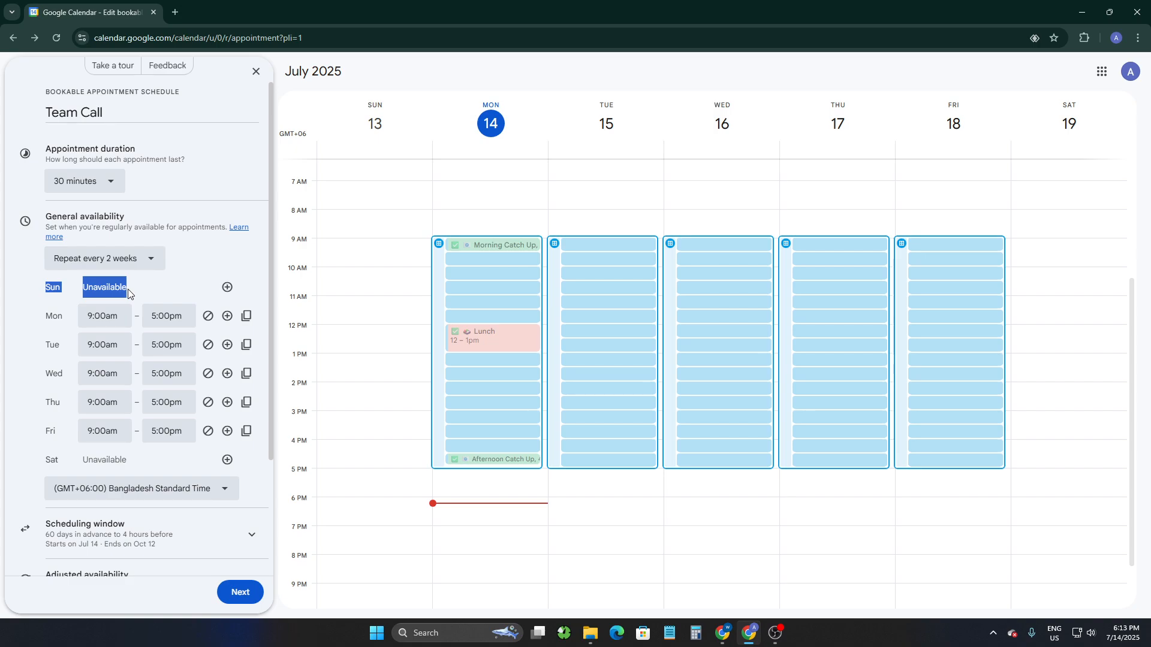
{"action": "left_click", "coordinate": [54, 311]}
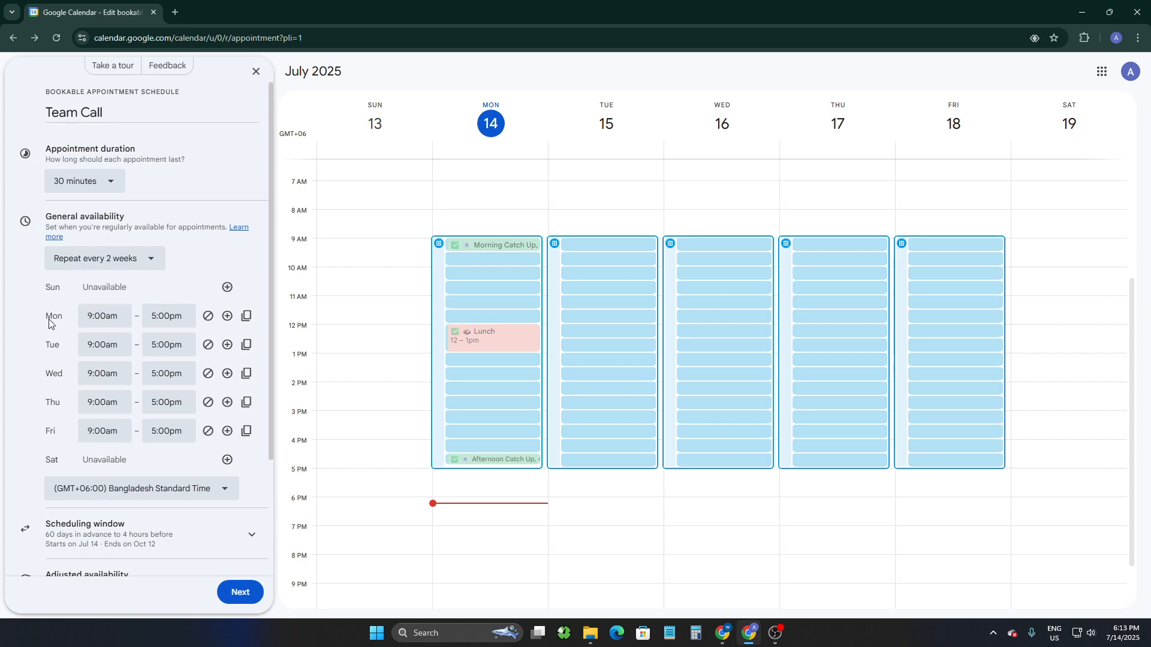
{"action": "left_click_drag", "start_coordinate": [49, 324], "coordinate": [190, 323]}
{"action": "left_click", "coordinate": [92, 320]}
{"action": "scroll", "coordinate": [111, 408], "scroll_direction": "down", "scroll_amount": 2}
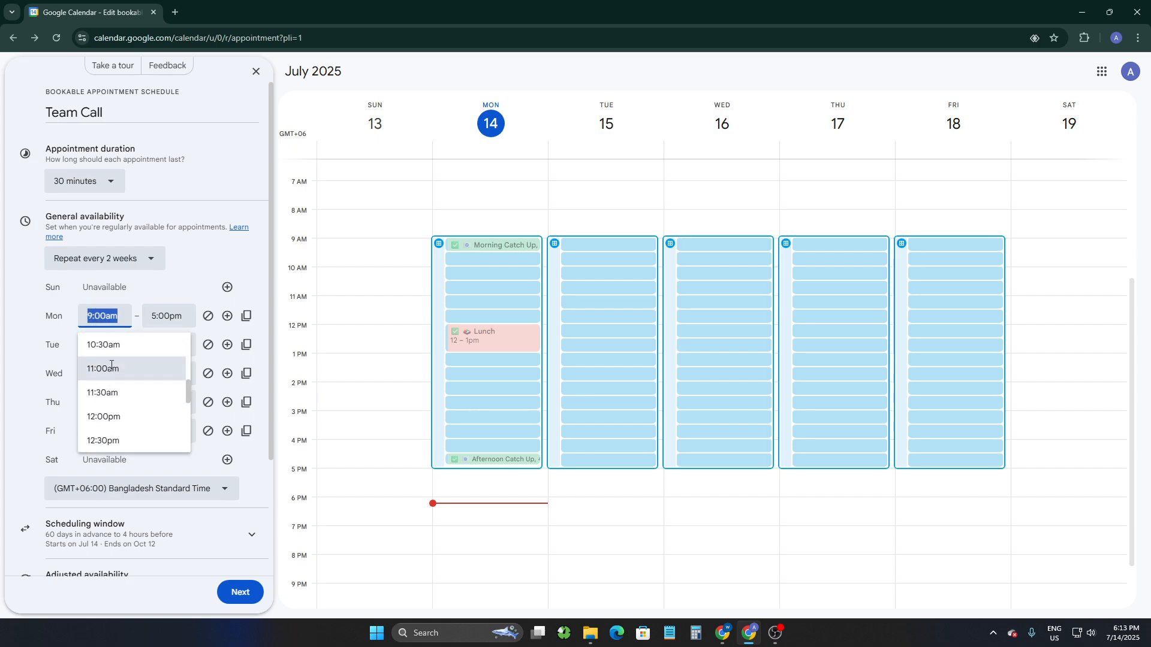
{"action": "left_click", "coordinate": [103, 345]}
Set Monday's availability end time to 2:00pm.
{"action": "left_click", "coordinate": [168, 316]}
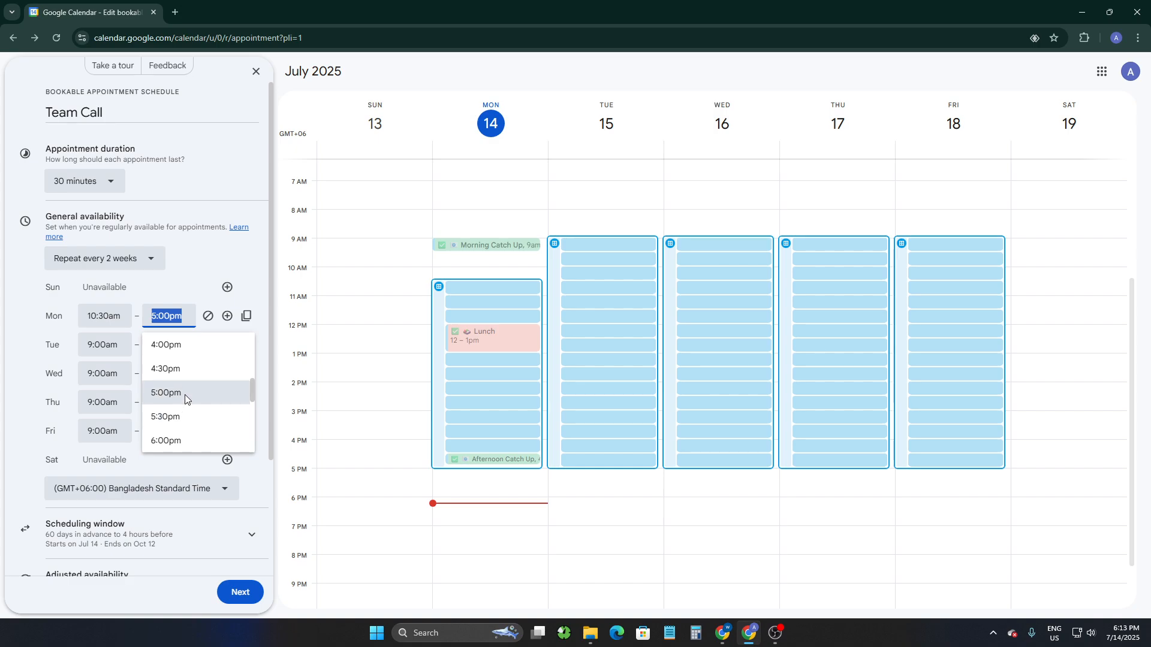
{"action": "scroll", "coordinate": [185, 395], "scroll_direction": "down", "scroll_amount": 3}
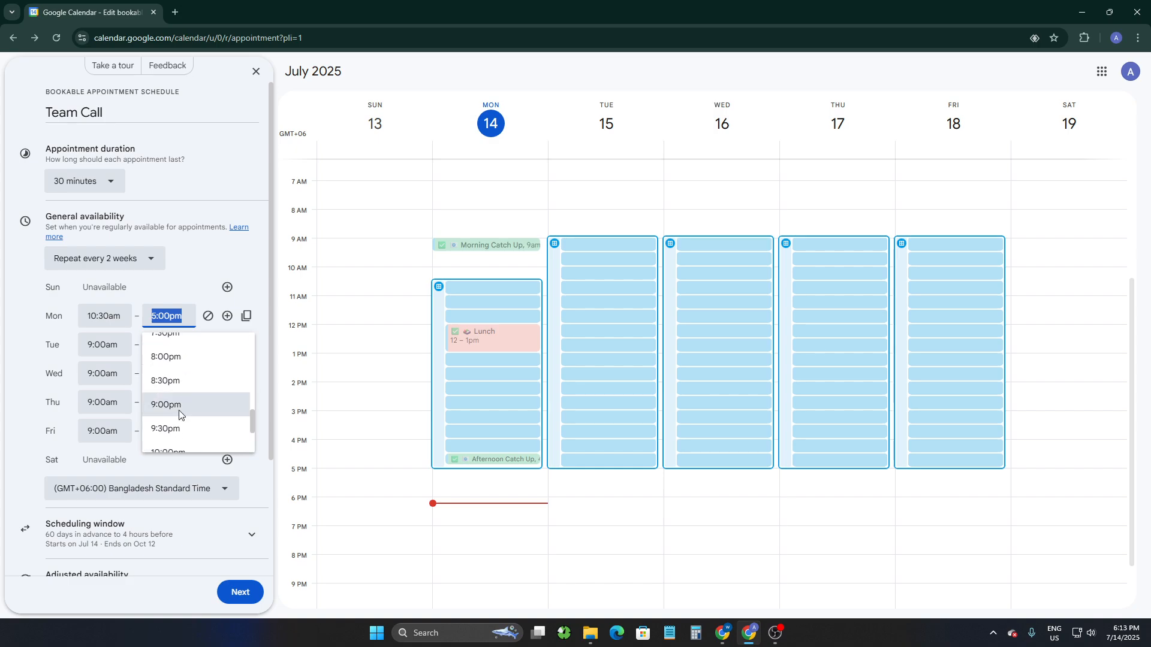
{"action": "left_click", "coordinate": [179, 406]}
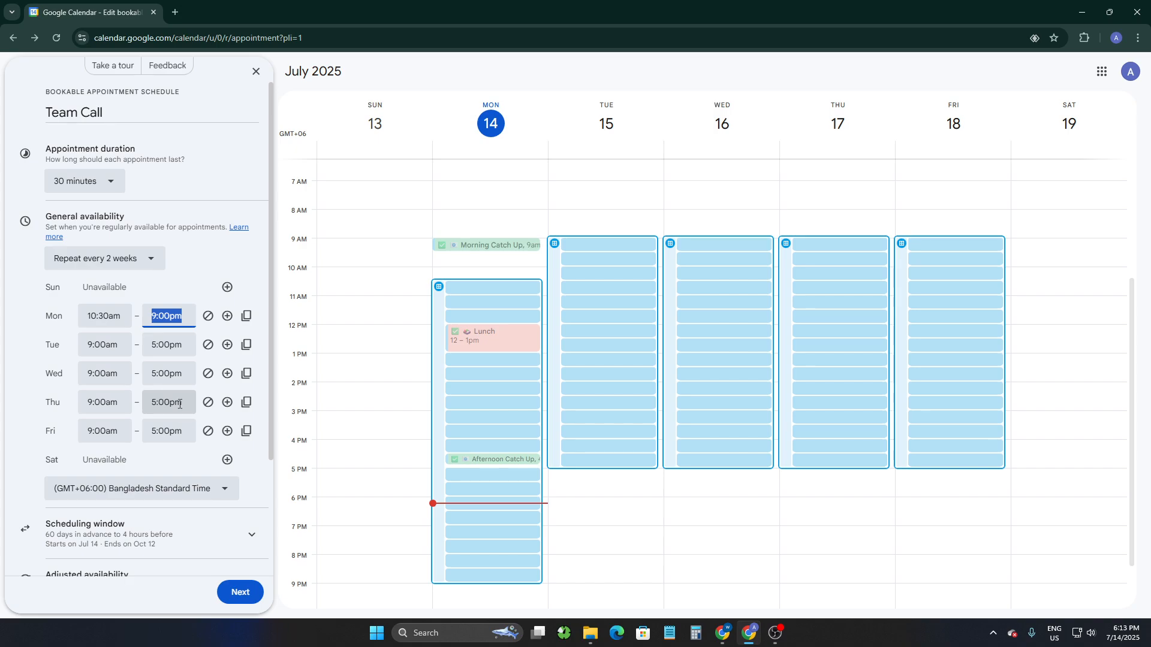
{"action": "left_click", "coordinate": [168, 316]}
{"action": "scroll", "coordinate": [188, 383], "scroll_direction": "up", "scroll_amount": 6}
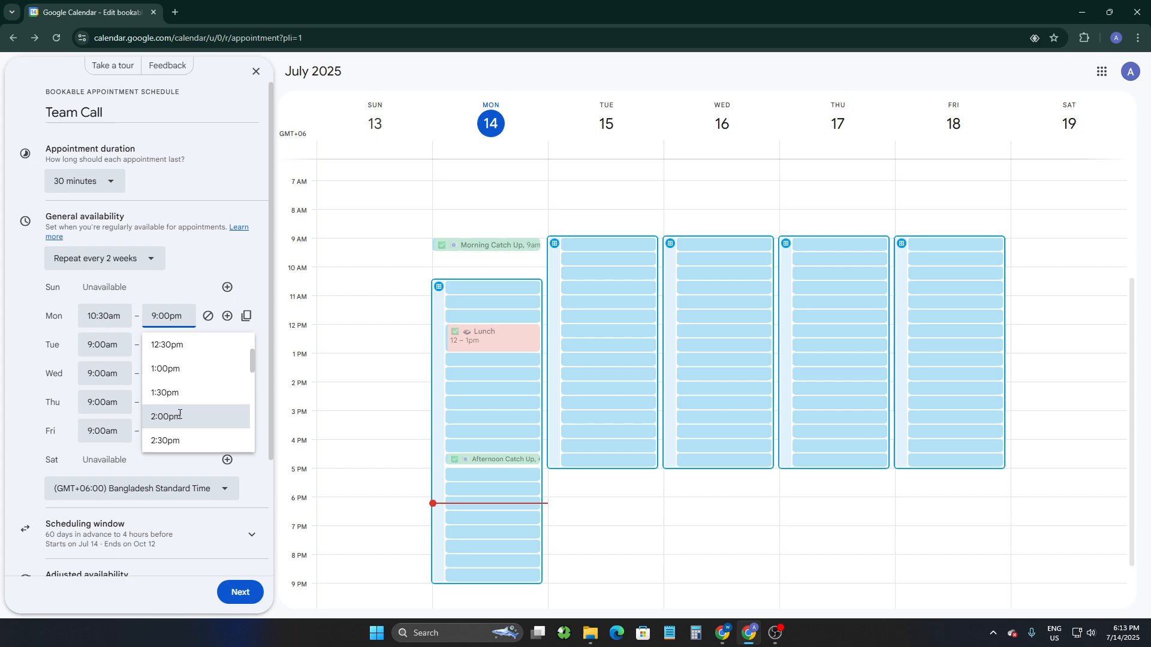
{"action": "left_click", "coordinate": [180, 416]}
Set Tuesday's availability to 10:00am–2:00pm and copy those hours to all weekdays.
{"action": "left_click", "coordinate": [106, 346]}
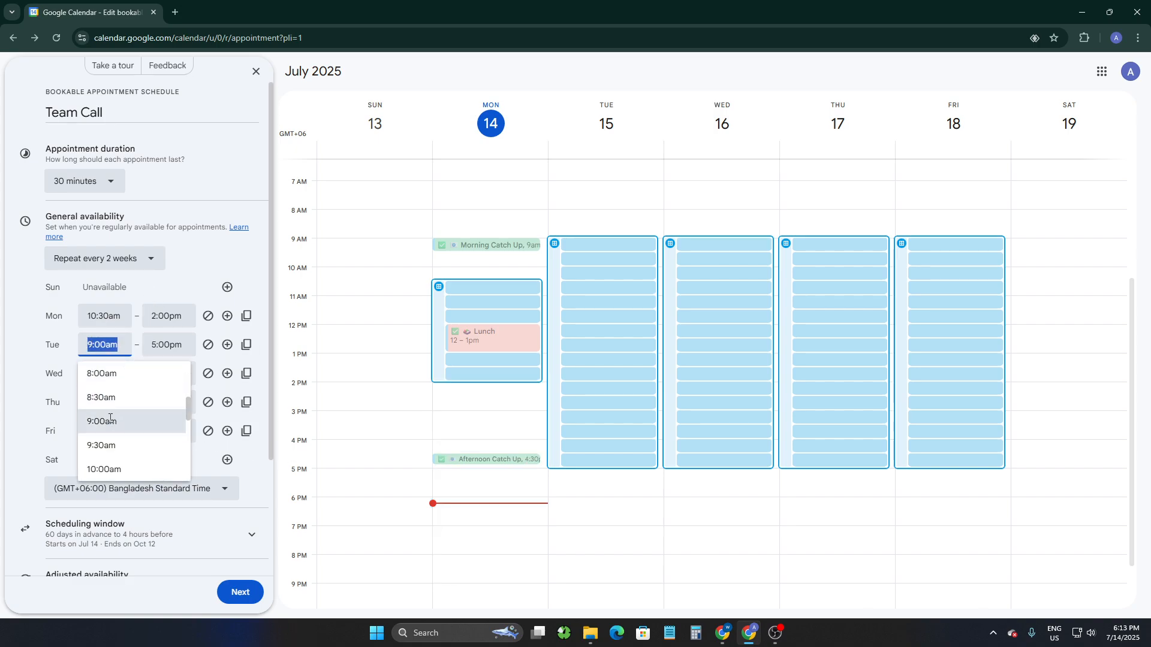
{"action": "left_click", "coordinate": [104, 469]}
{"action": "left_click", "coordinate": [171, 345]}
{"action": "scroll", "coordinate": [178, 431], "scroll_direction": "down", "scroll_amount": 4}
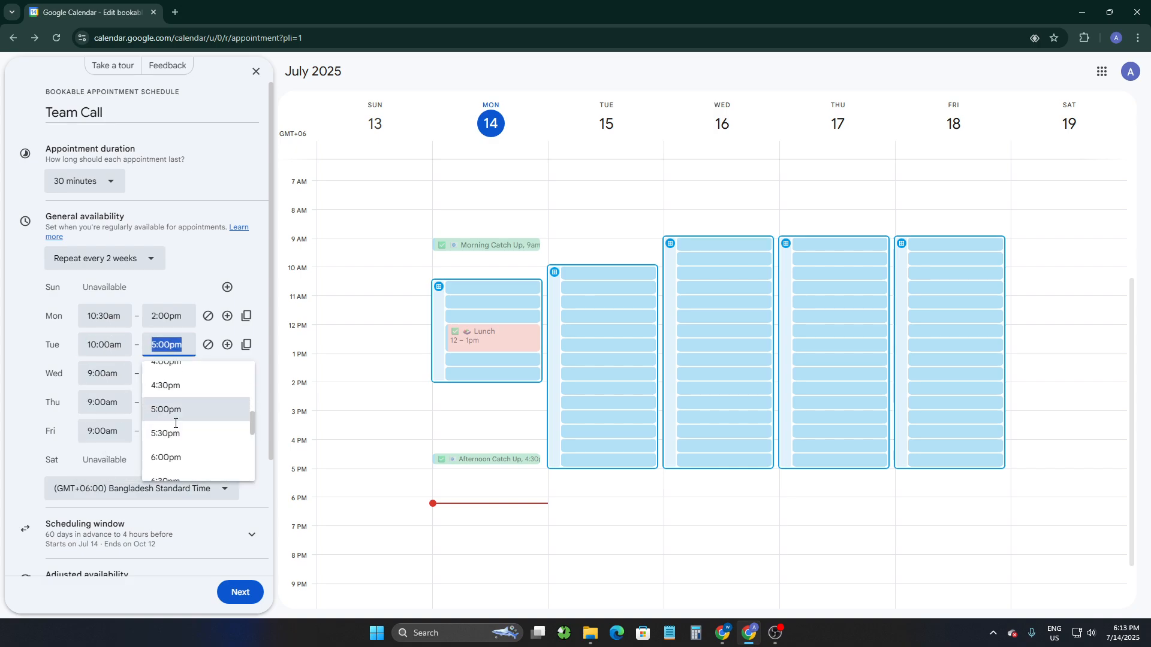
{"action": "scroll", "coordinate": [177, 431], "scroll_direction": "down", "scroll_amount": 3}
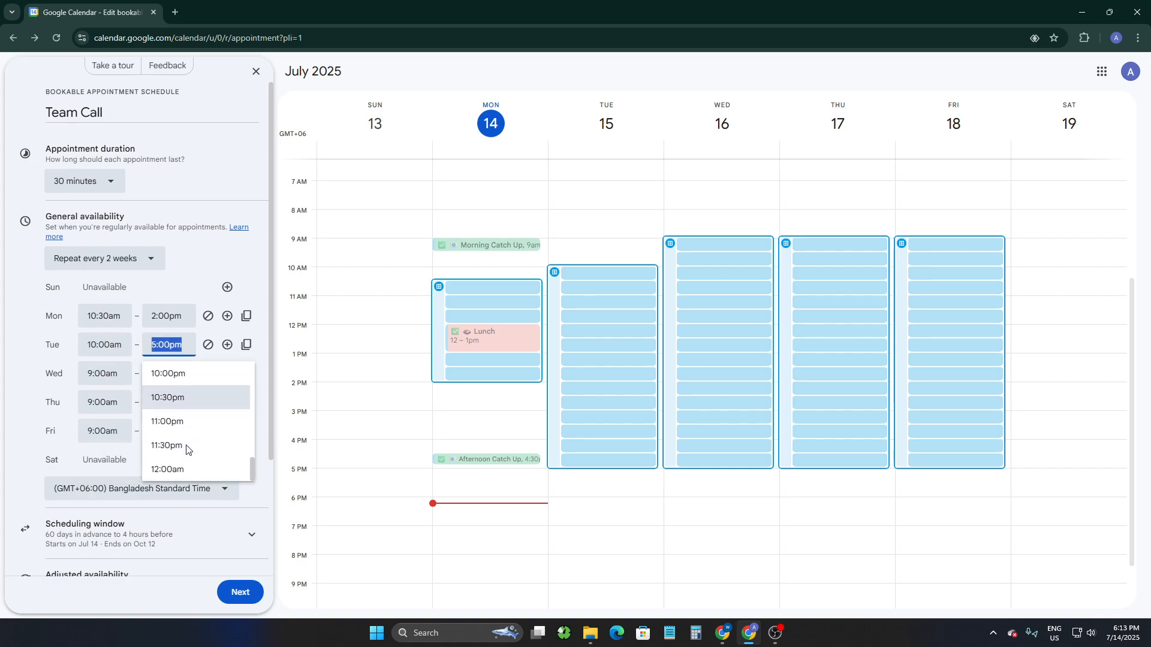
{"action": "scroll", "coordinate": [172, 429], "scroll_direction": "up", "scroll_amount": 4}
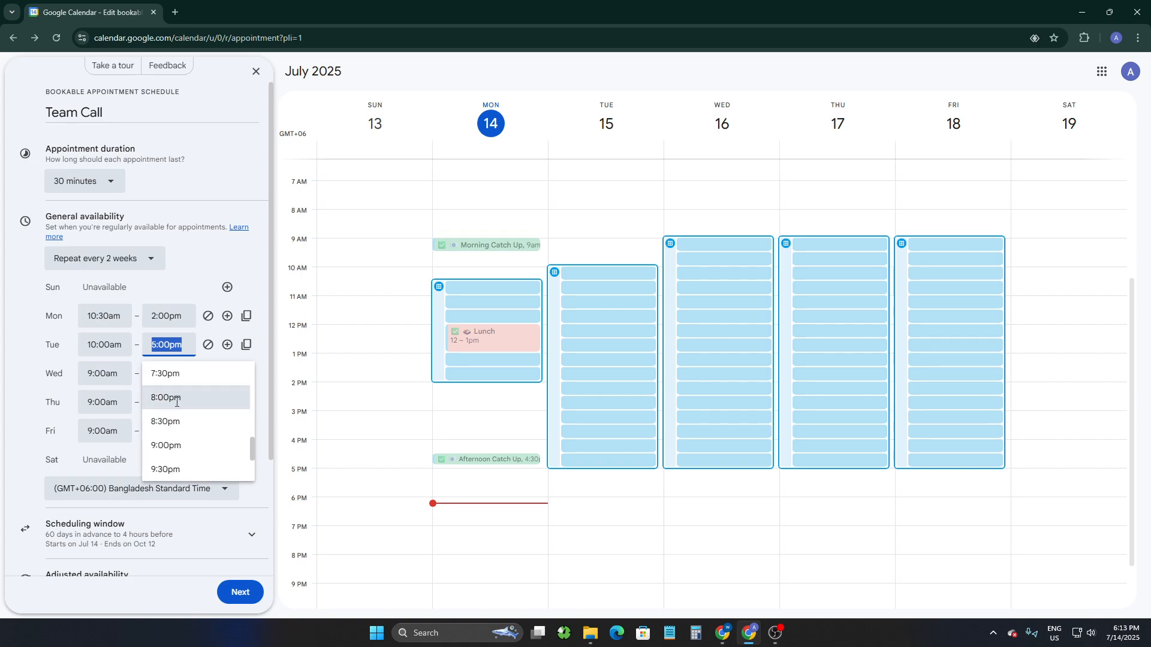
{"action": "scroll", "coordinate": [175, 407], "scroll_direction": "up", "scroll_amount": 4}
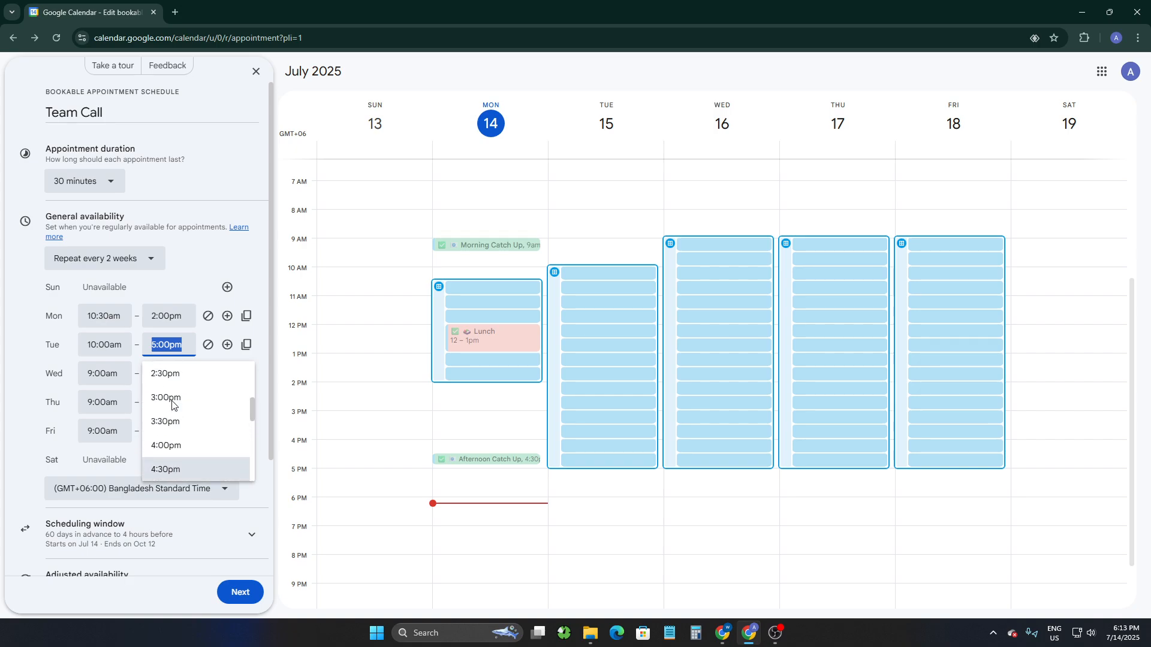
{"action": "scroll", "coordinate": [172, 396], "scroll_direction": "up", "scroll_amount": 1}
{"action": "left_click", "coordinate": [174, 405]}
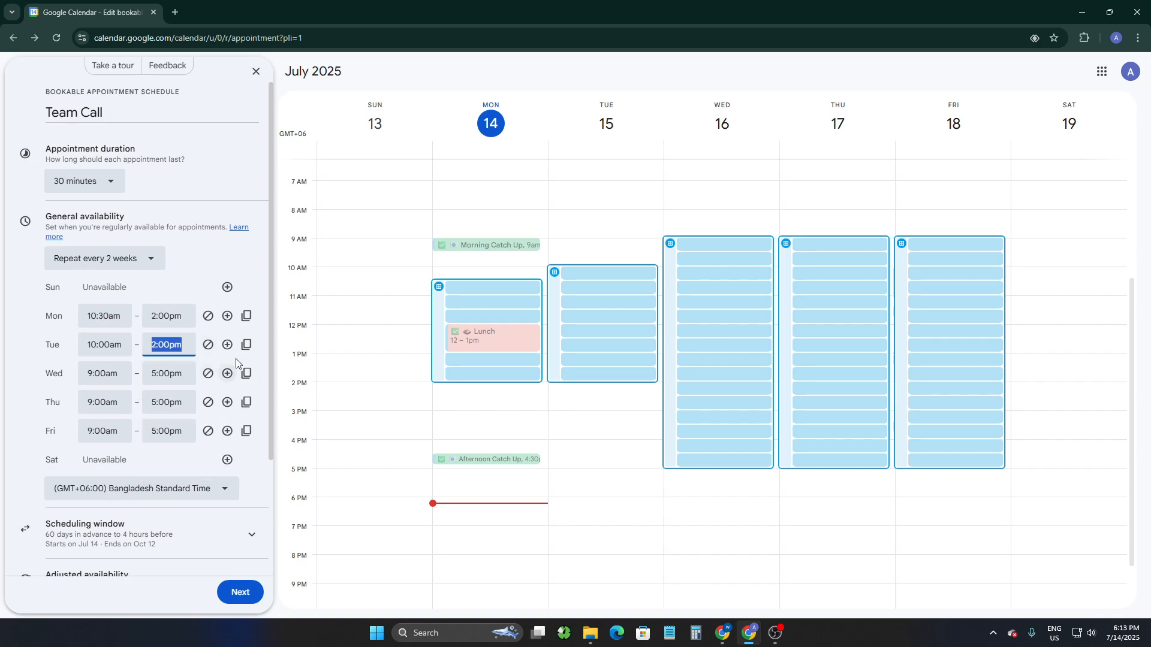
{"action": "left_click", "coordinate": [246, 345]}
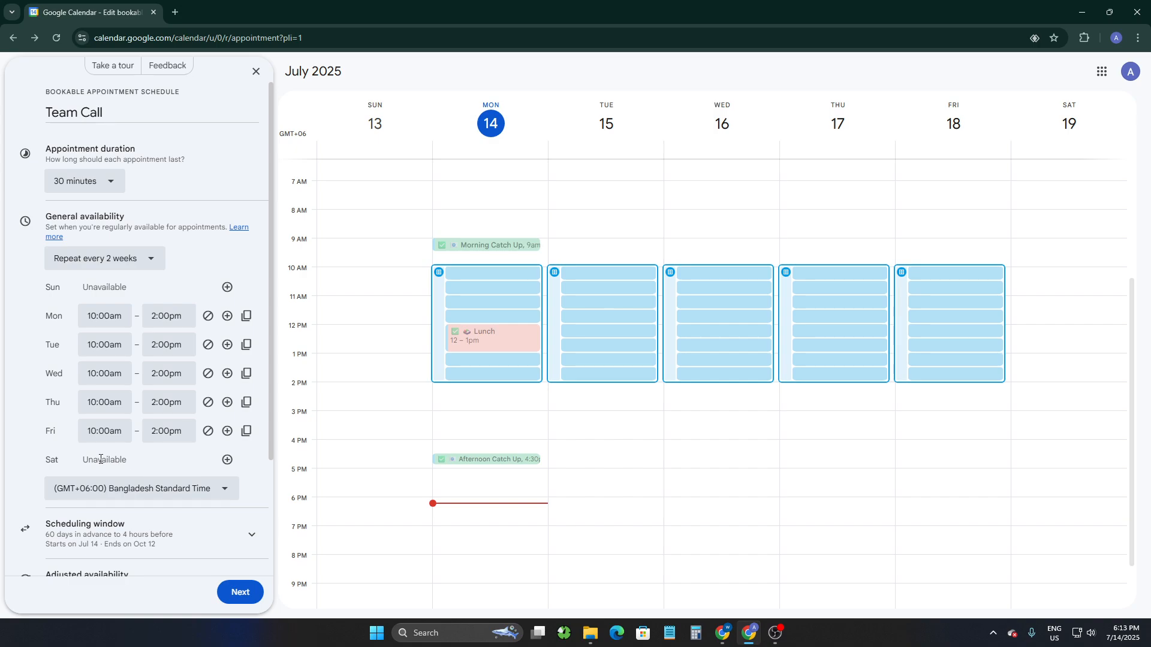
{"action": "double_click", "coordinate": [53, 458]}
{"action": "left_click", "coordinate": [227, 460]}
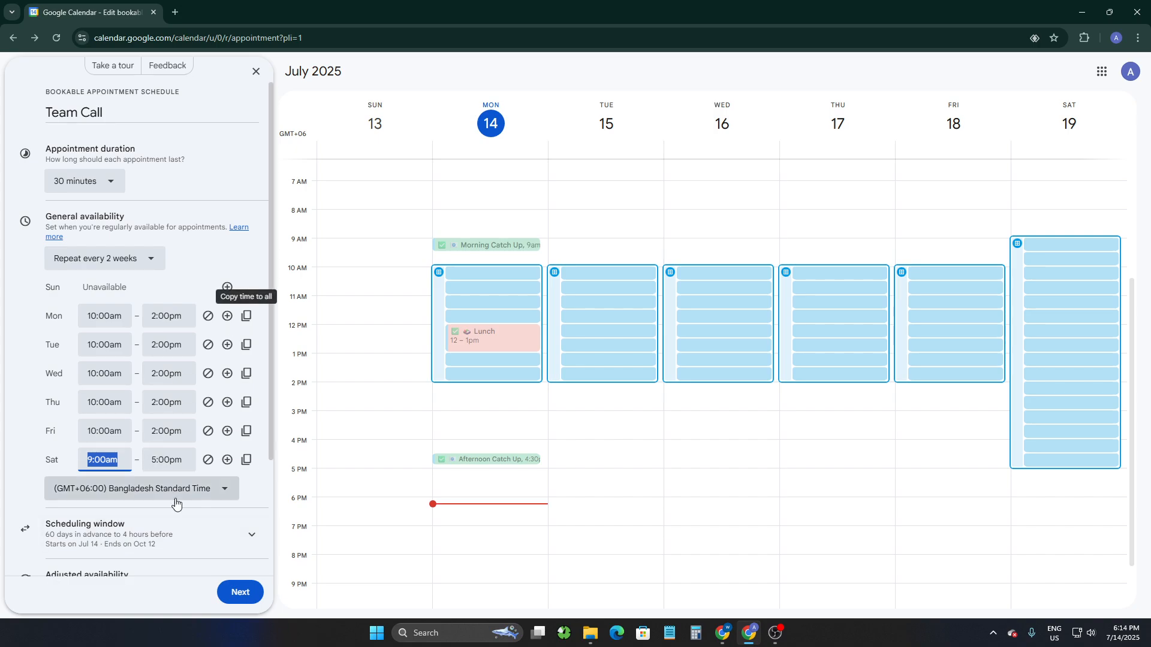
{"action": "left_click", "coordinate": [208, 461]}
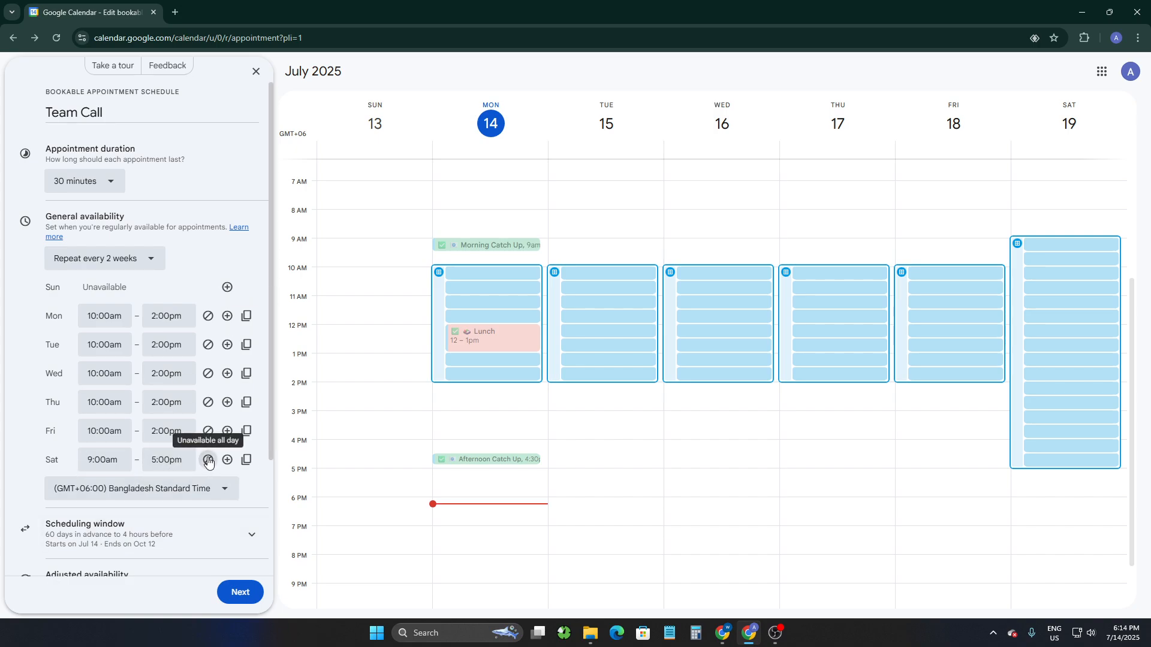
Mark Friday as unavailable all day.
{"action": "left_click", "coordinate": [208, 432]}
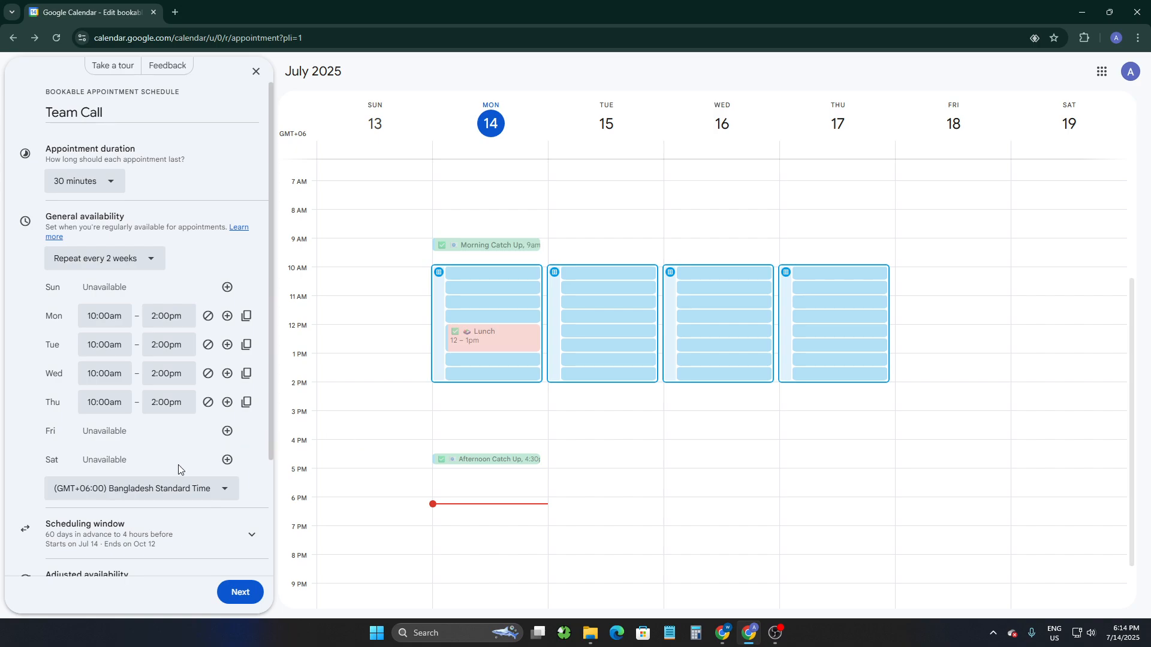
{"action": "scroll", "coordinate": [143, 489], "scroll_direction": "down", "scroll_amount": 2}
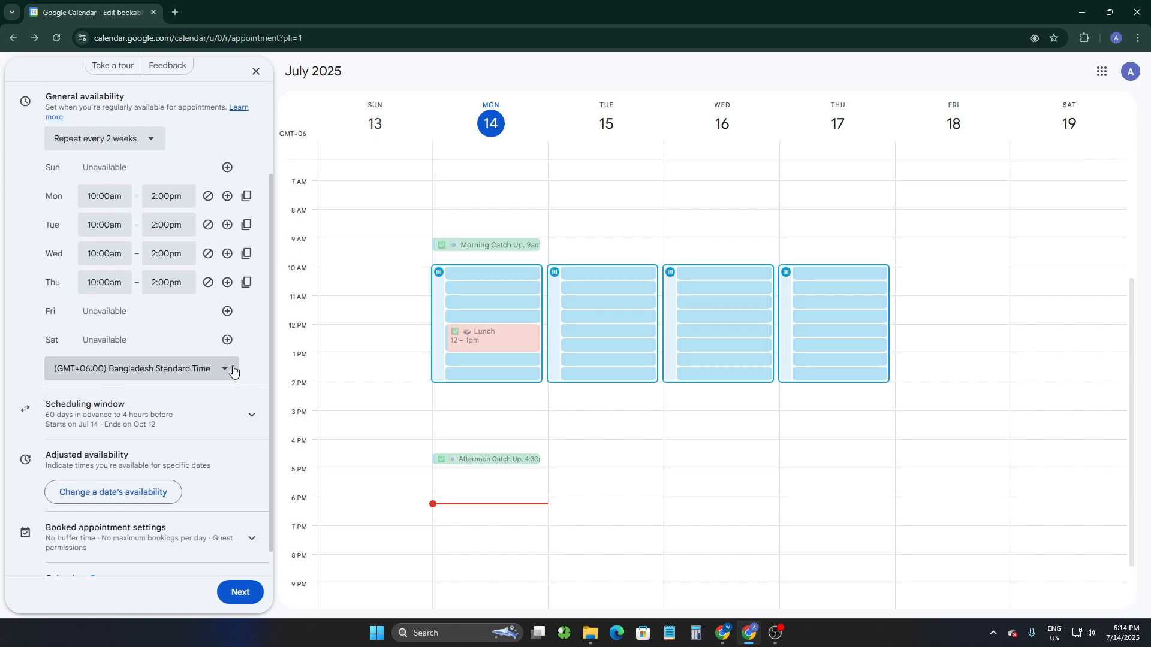
{"action": "left_click", "coordinate": [213, 371]}
{"action": "left_click", "coordinate": [214, 370]}
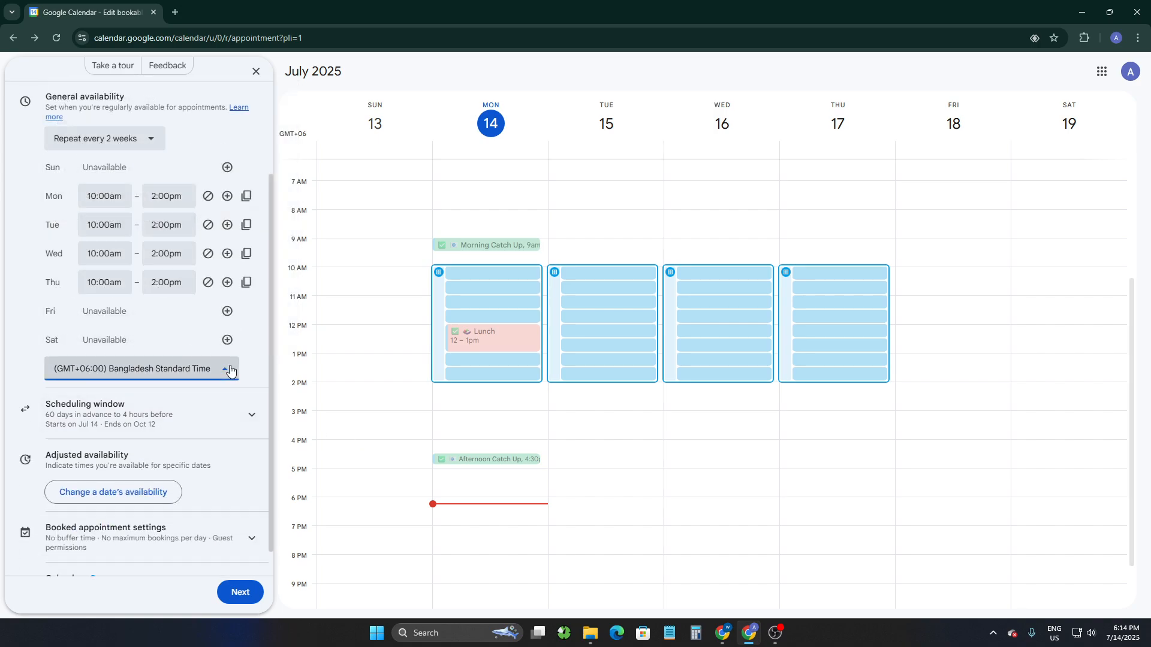
Expand the scheduling window section and review its advance and minimum booking time limits.
{"action": "left_click", "coordinate": [169, 408]}
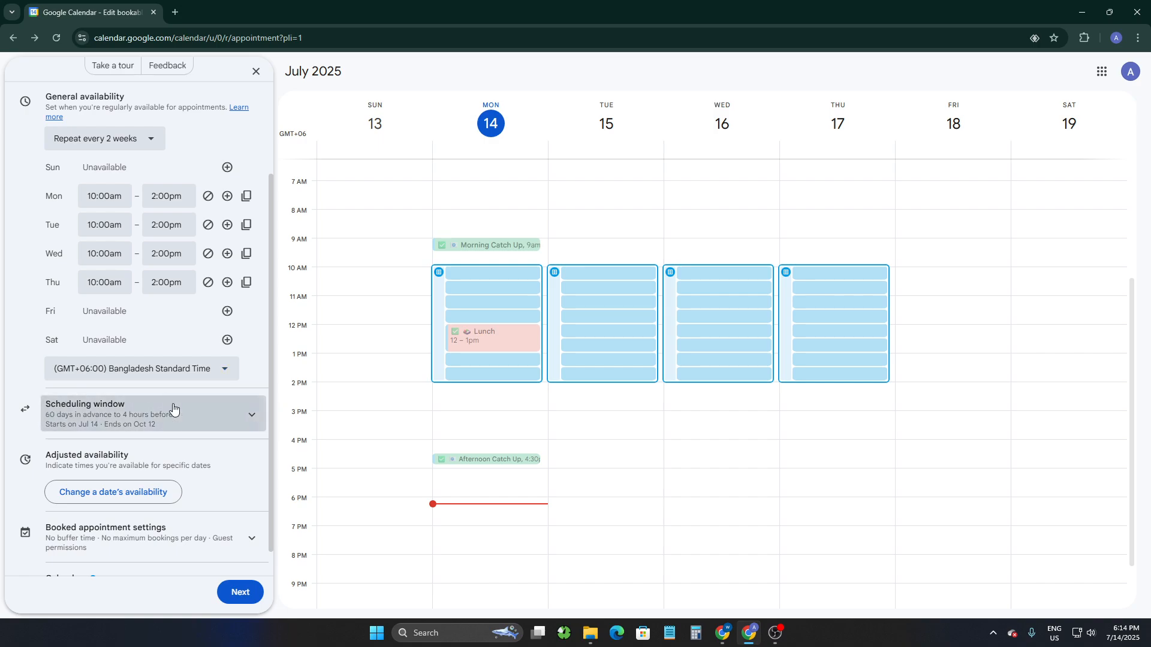
{"action": "scroll", "coordinate": [149, 343], "scroll_direction": "up", "scroll_amount": 4}
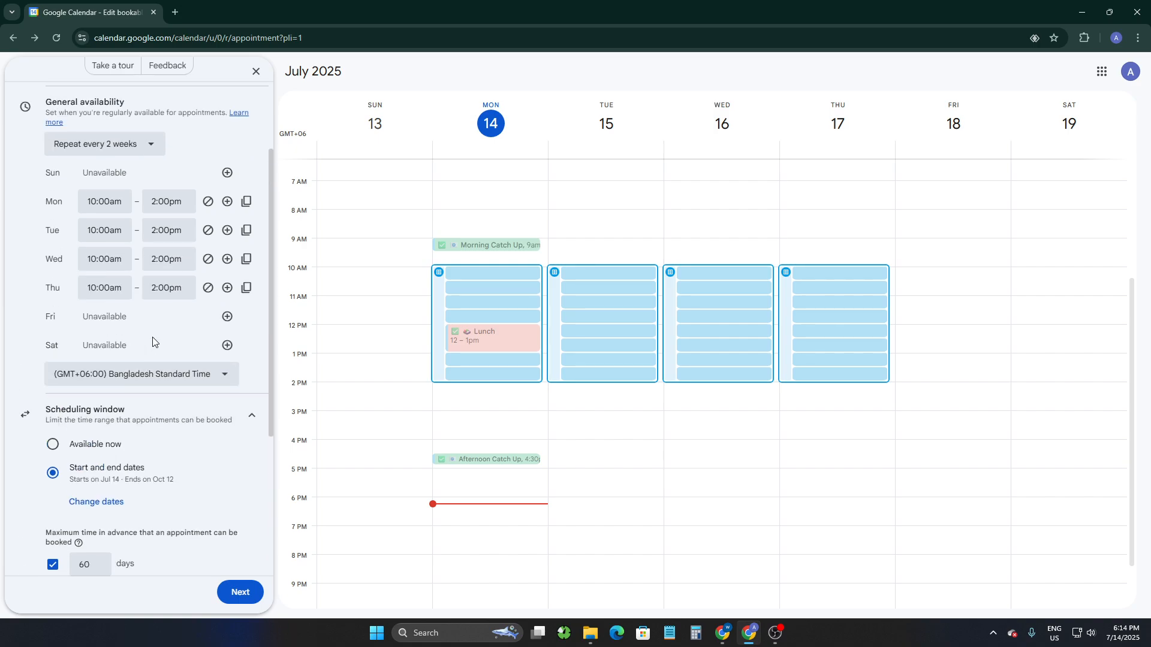
{"action": "left_click", "coordinate": [138, 415]}
{"action": "left_click", "coordinate": [138, 415]}
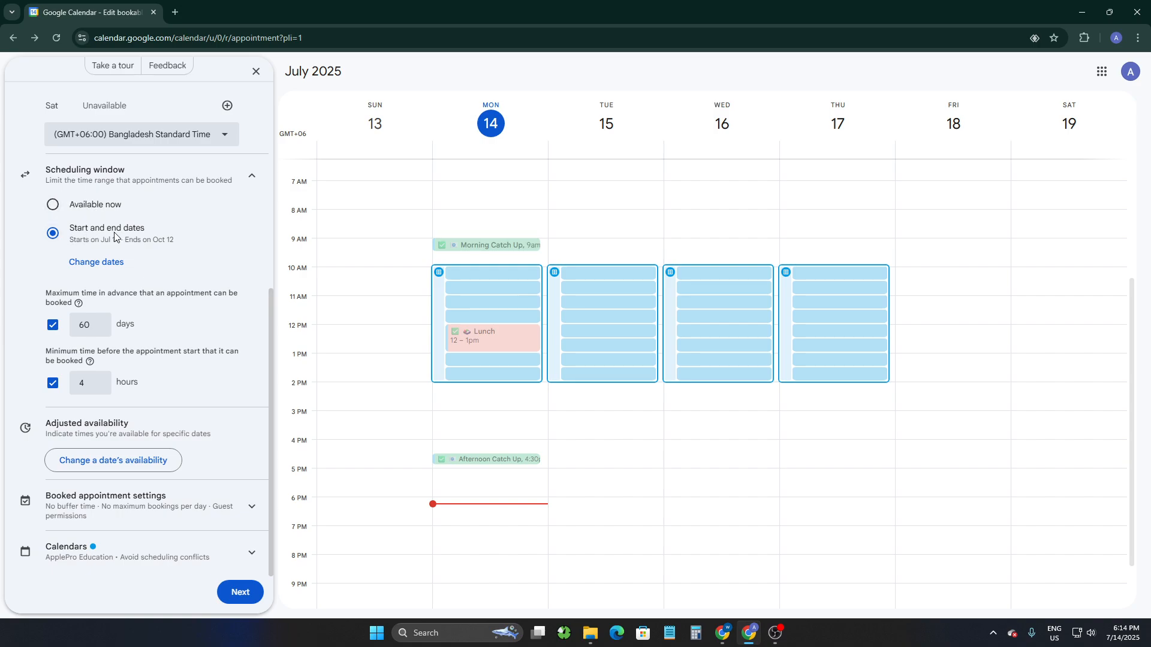
{"action": "left_click_drag", "start_coordinate": [40, 302], "coordinate": [126, 277]}
{"action": "left_click", "coordinate": [48, 293]}
{"action": "left_click_drag", "start_coordinate": [47, 354], "coordinate": [163, 371]}
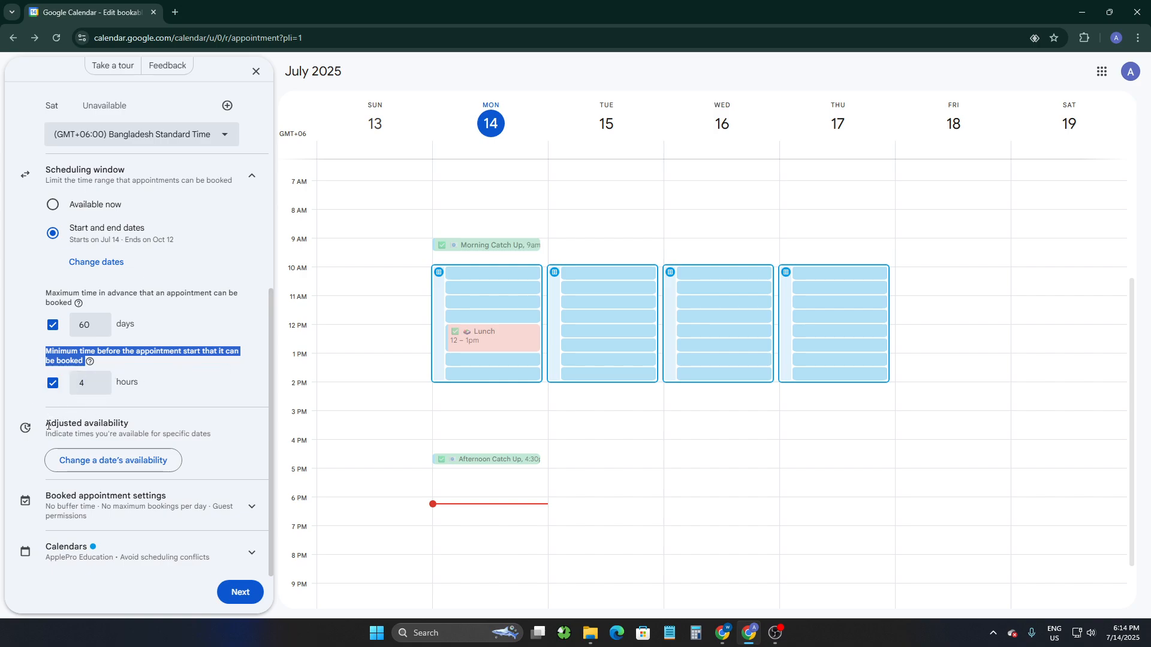
{"action": "left_click", "coordinate": [120, 462]}
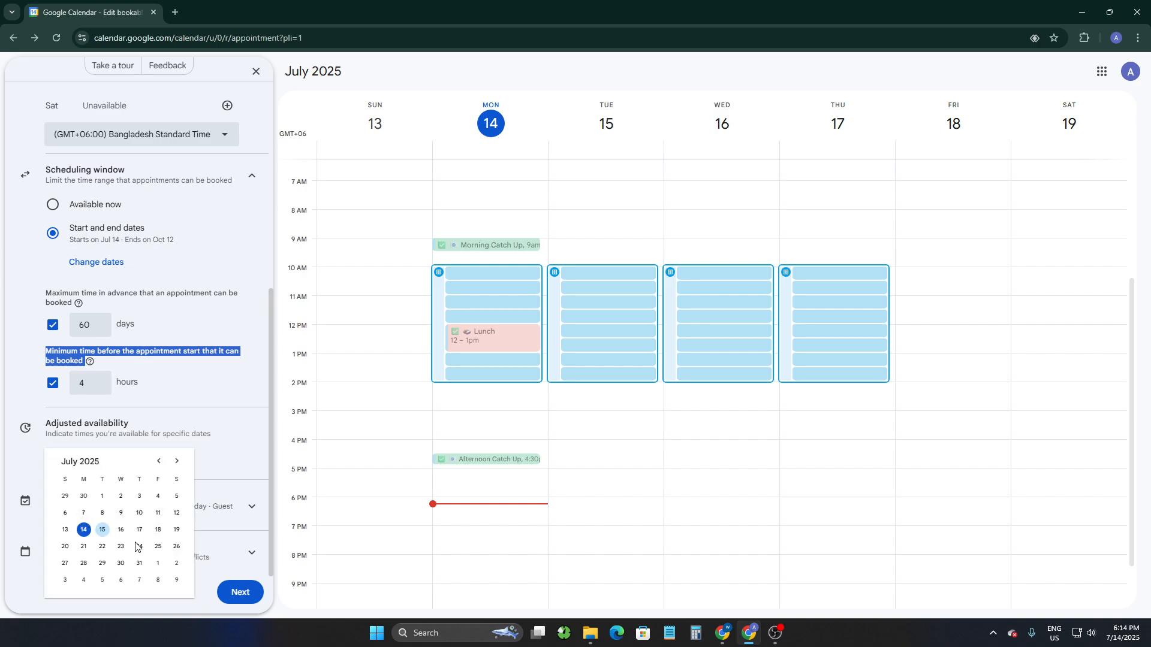
{"action": "left_click", "coordinate": [120, 529]}
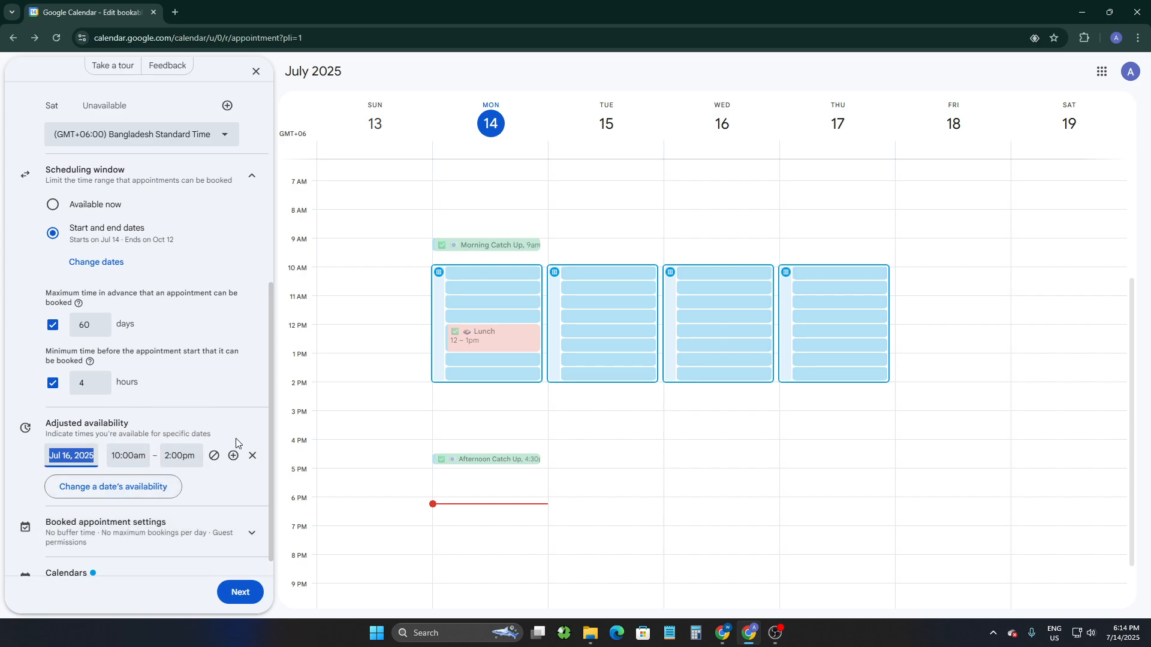
{"action": "left_click", "coordinate": [256, 454]}
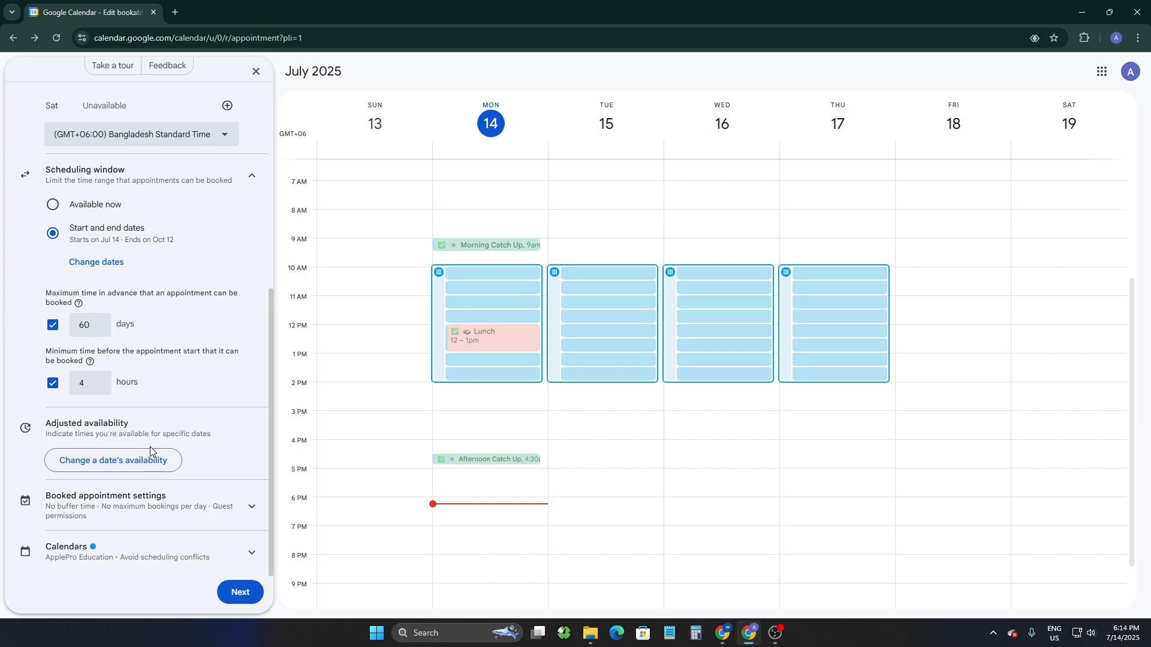
Open the booked appointment settings and enable a 30-minute buffer time between appointment slots.
{"action": "left_click", "coordinate": [106, 506]}
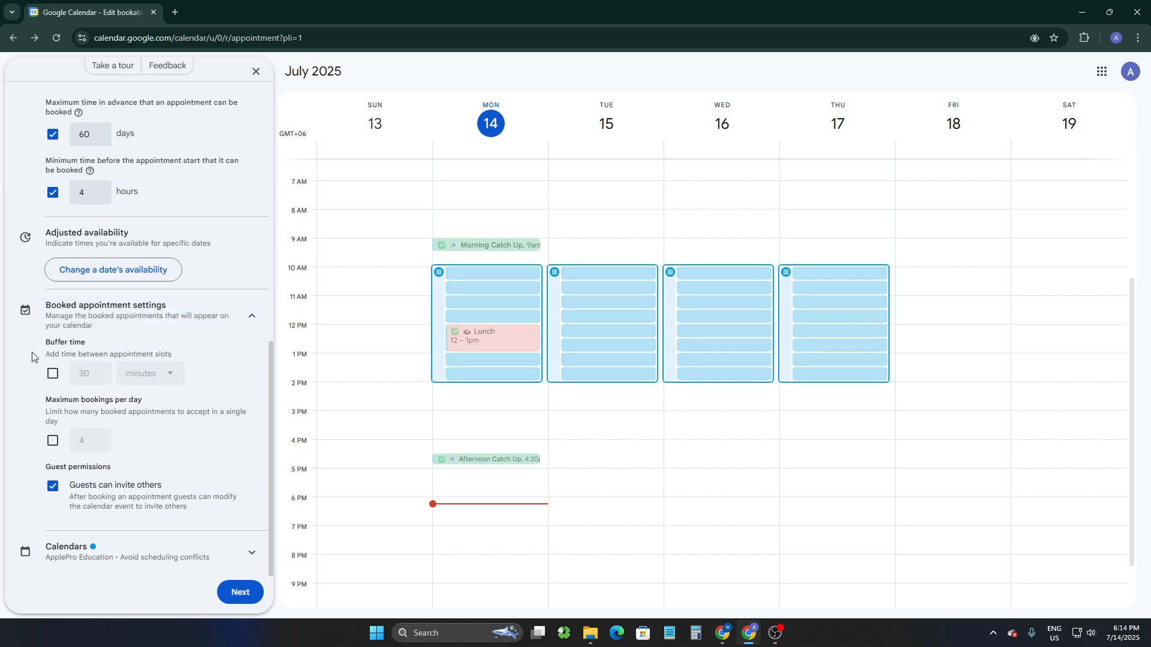
{"action": "left_click_drag", "start_coordinate": [62, 337], "coordinate": [172, 358]}
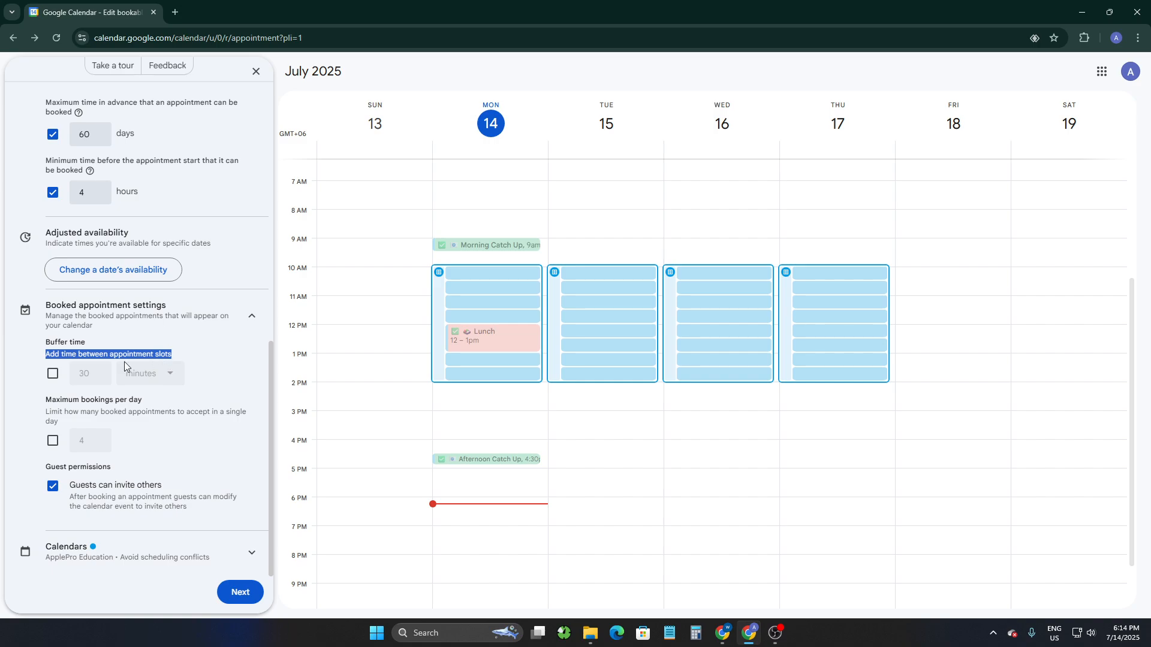
{"action": "left_click", "coordinate": [53, 375]}
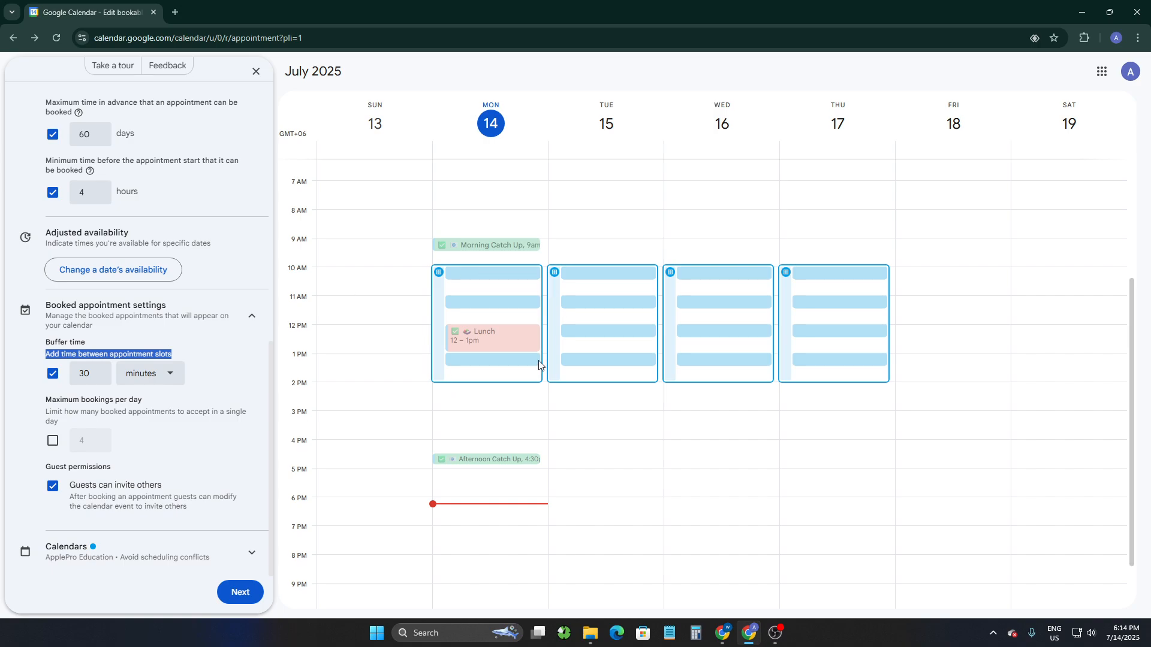
{"action": "left_click", "coordinate": [53, 374]}
{"action": "left_click", "coordinate": [53, 374]}
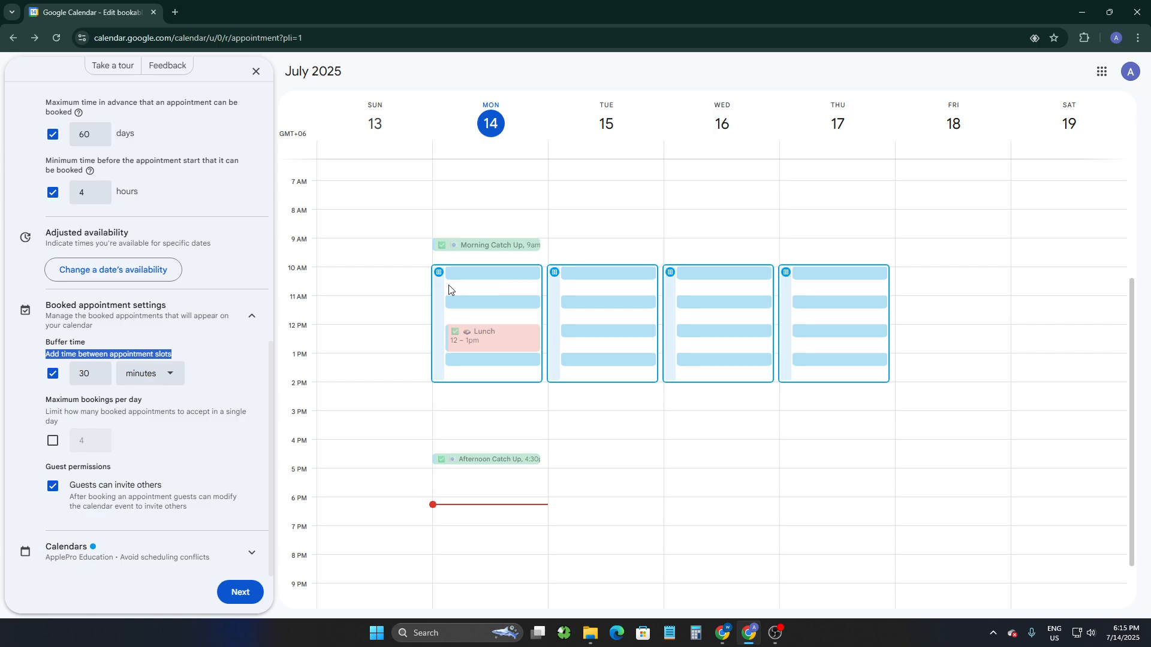
{"action": "key", "text": "Tab"}
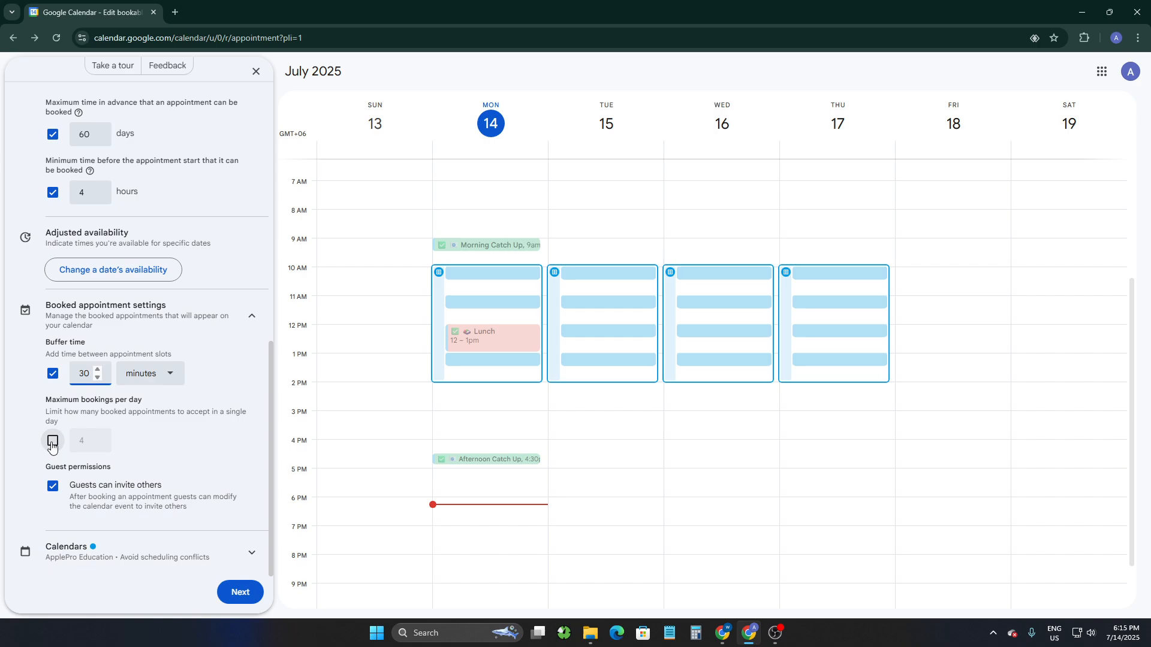
Enable a limit on maximum bookings per day and set it to 4.
{"action": "left_click_drag", "start_coordinate": [46, 400], "coordinate": [149, 400]}
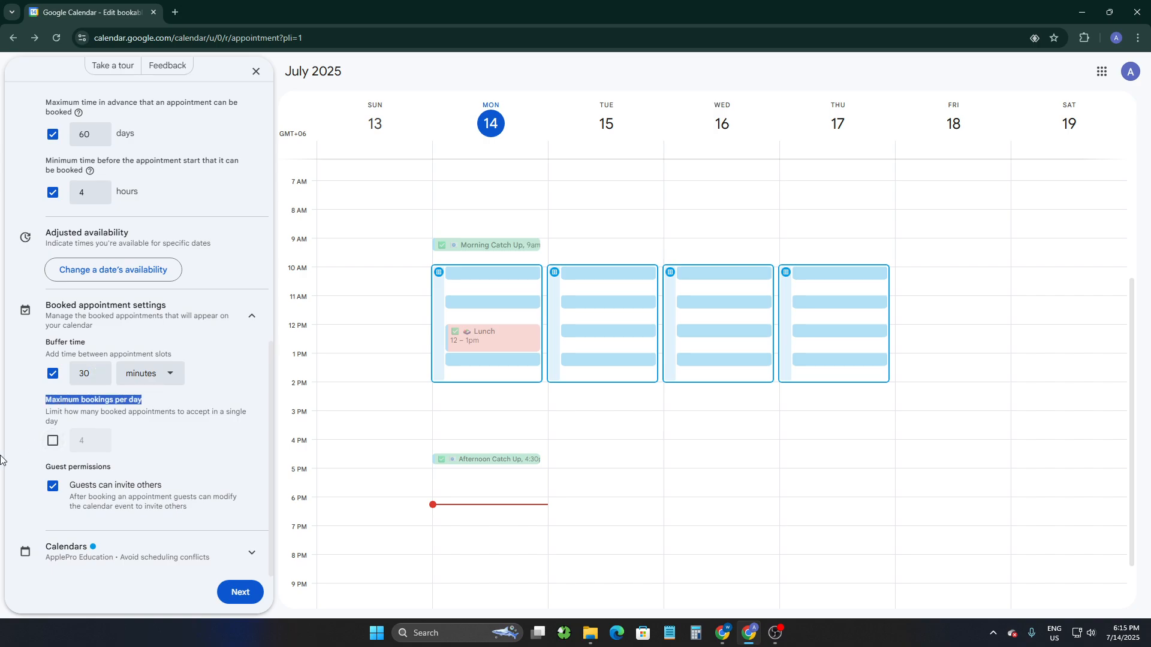
{"action": "left_click", "coordinate": [52, 441]}
{"action": "left_click", "coordinate": [81, 442]}
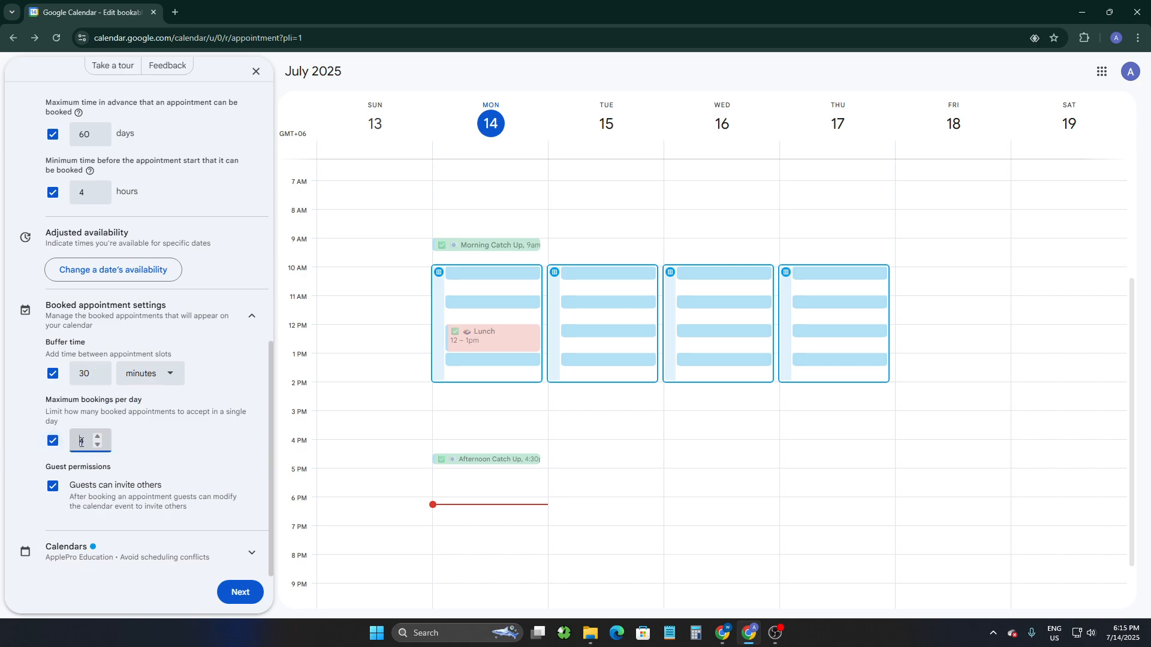
{"action": "left_click_drag", "start_coordinate": [90, 441], "coordinate": [54, 444]}
{"action": "type", "text": "6"}
{"action": "left_click", "coordinate": [151, 458]}
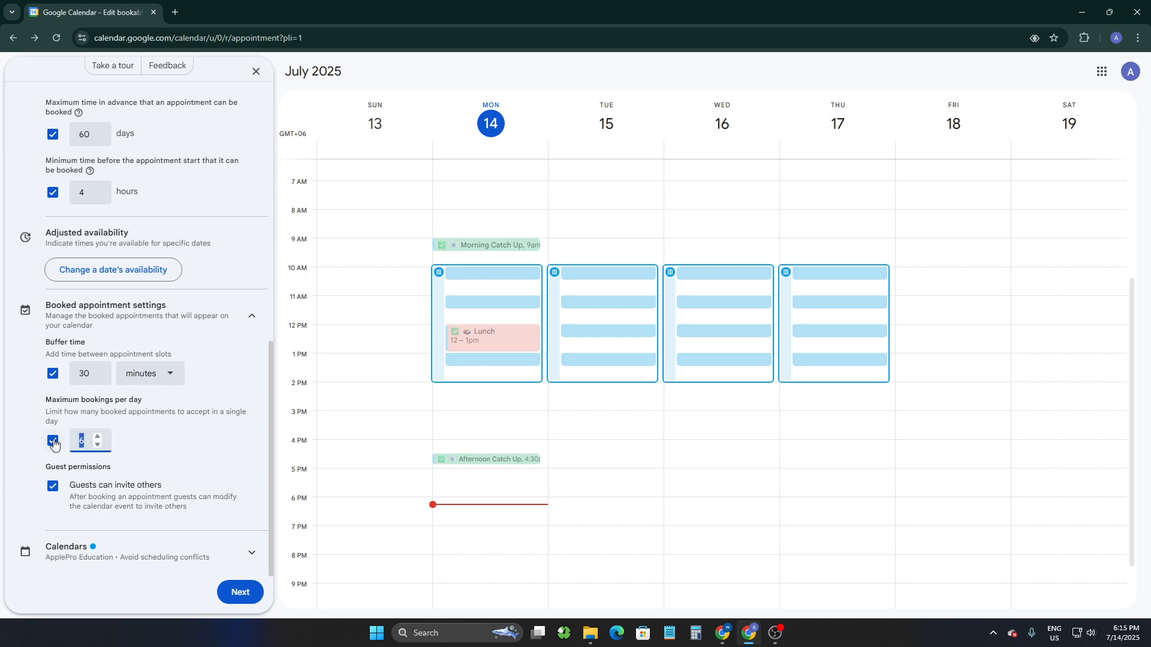
{"action": "type", "text": "4"}
{"action": "left_click", "coordinate": [211, 475]}
Expand the Calendars section and set the ApplePro Education calendar colour to Peacock.
{"action": "left_click", "coordinate": [76, 549]}
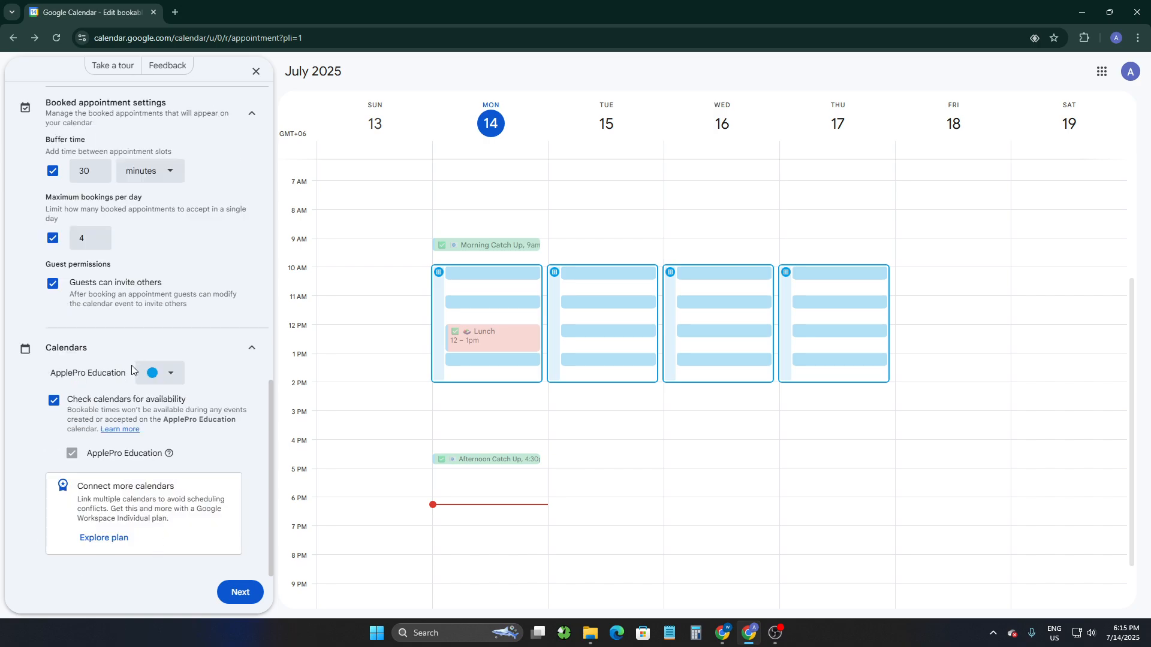
{"action": "left_click", "coordinate": [169, 373]}
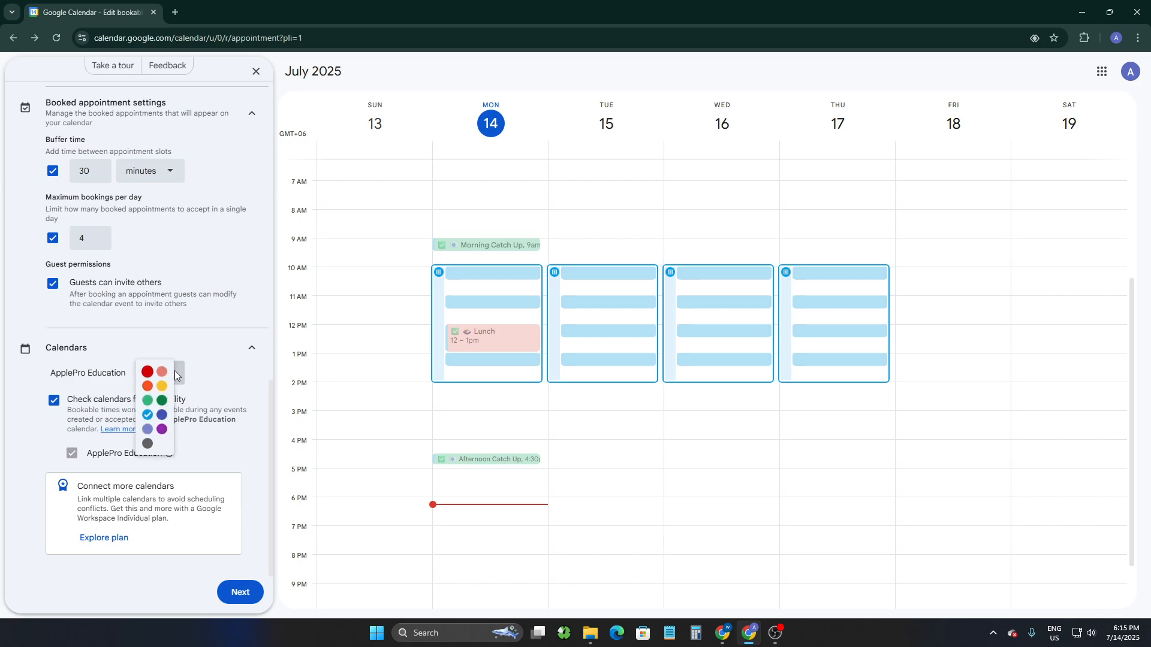
{"action": "left_click", "coordinate": [146, 416]}
Continue to the next page of the appointment schedule settings.
{"action": "scroll", "coordinate": [257, 445], "scroll_direction": "up", "scroll_amount": 2}
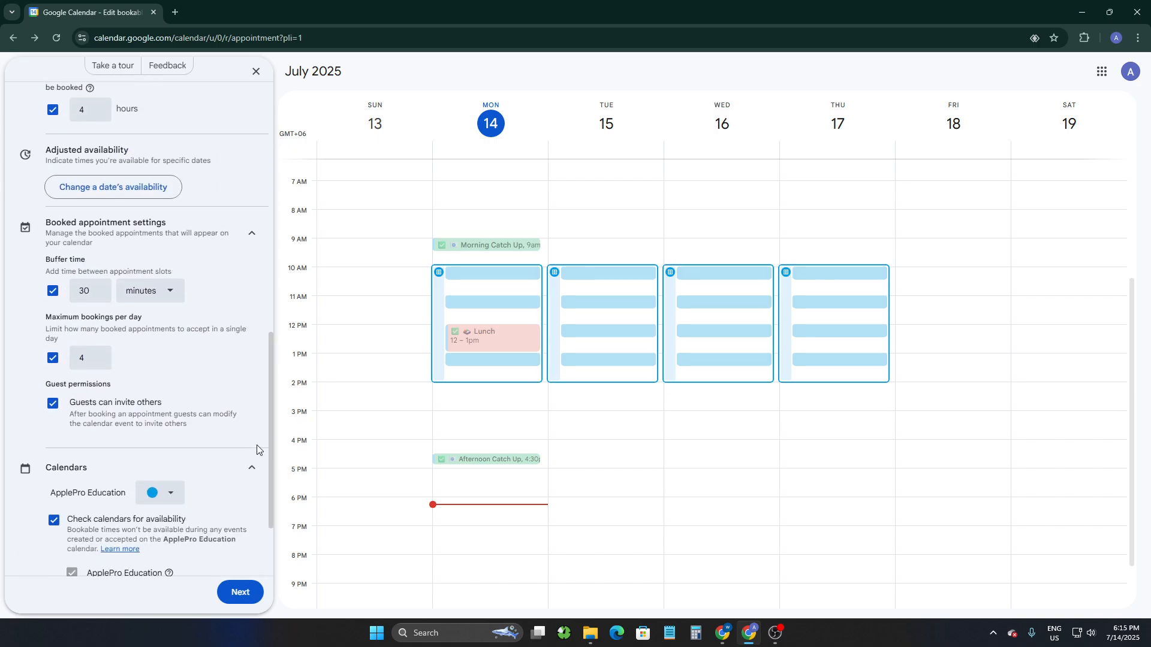
{"action": "scroll", "coordinate": [257, 444], "scroll_direction": "up", "scroll_amount": 10}
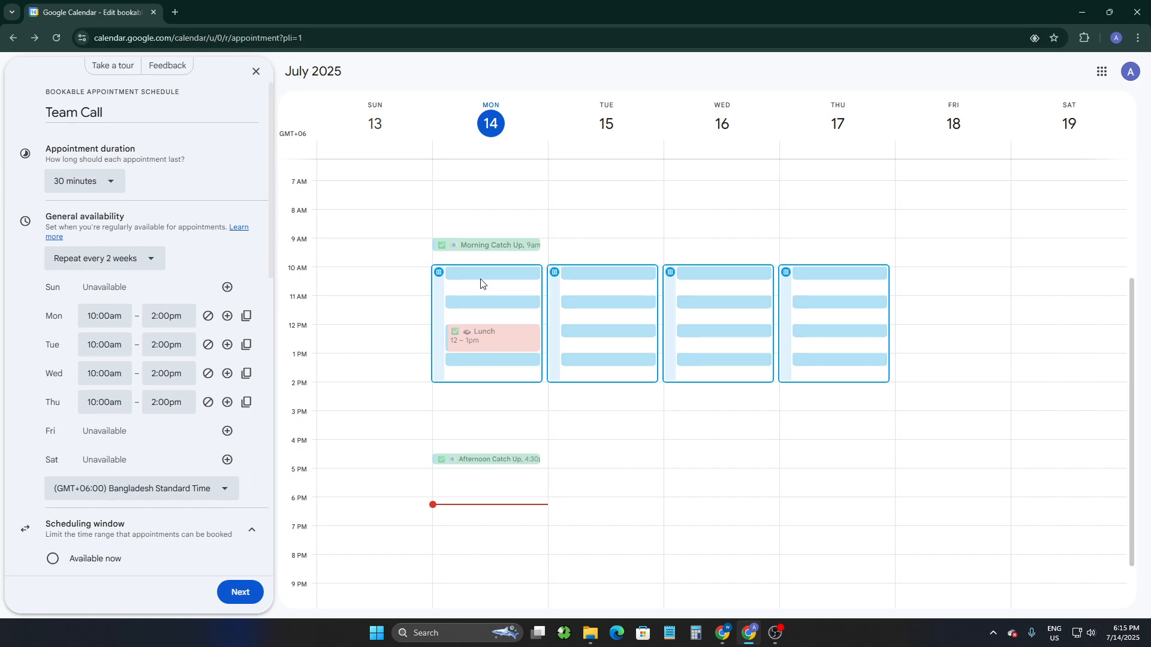
{"action": "left_click", "coordinate": [240, 593]}
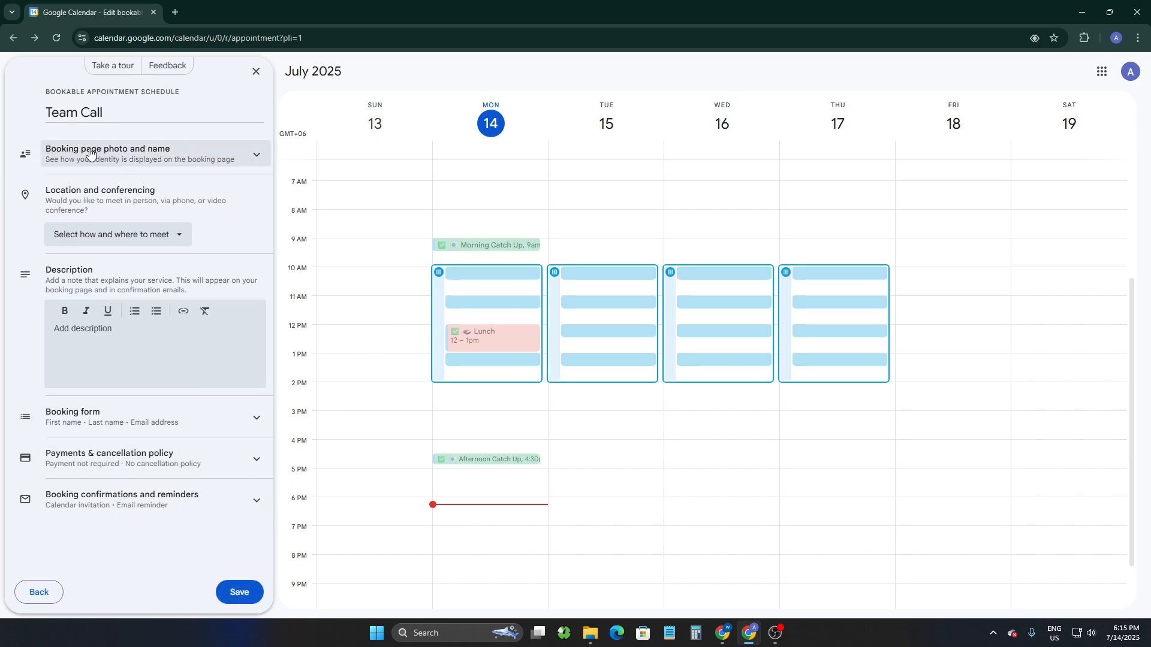
Add a Phone number field to the booking form.
{"action": "left_click", "coordinate": [147, 154]}
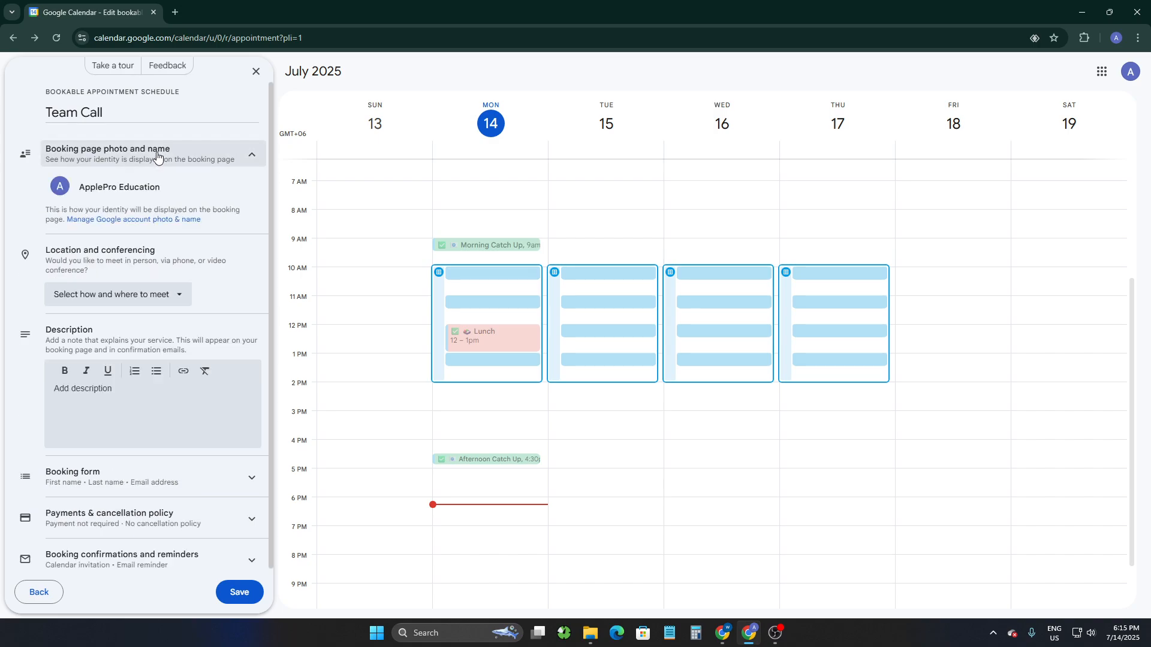
{"action": "left_click", "coordinate": [148, 155]}
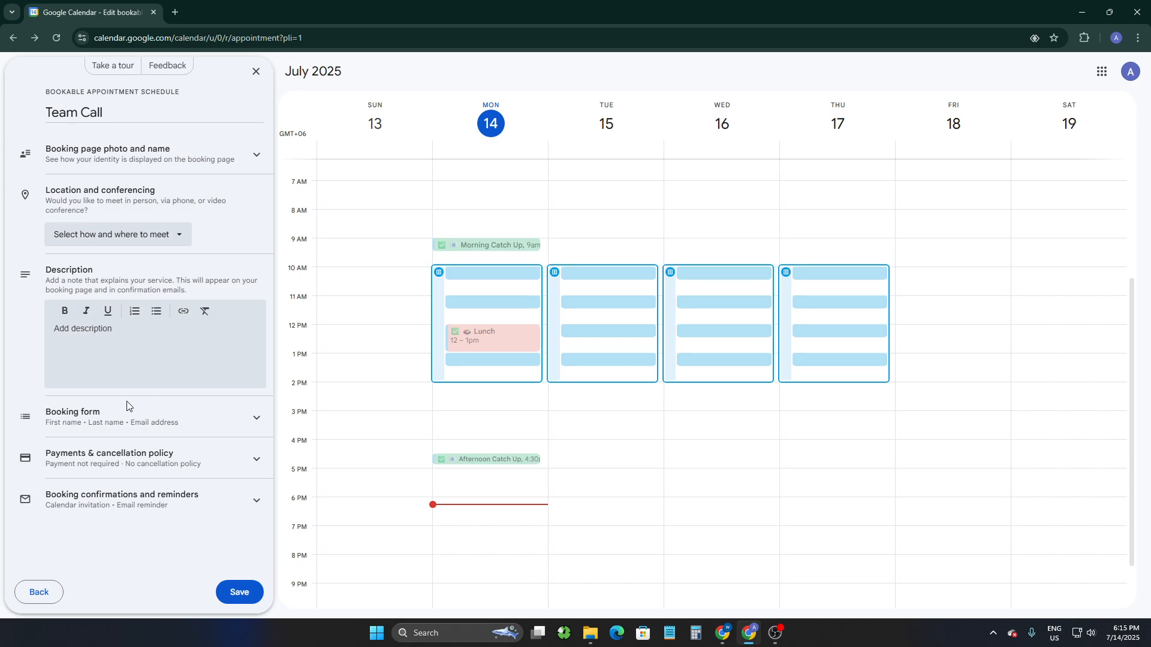
{"action": "left_click", "coordinate": [108, 420]}
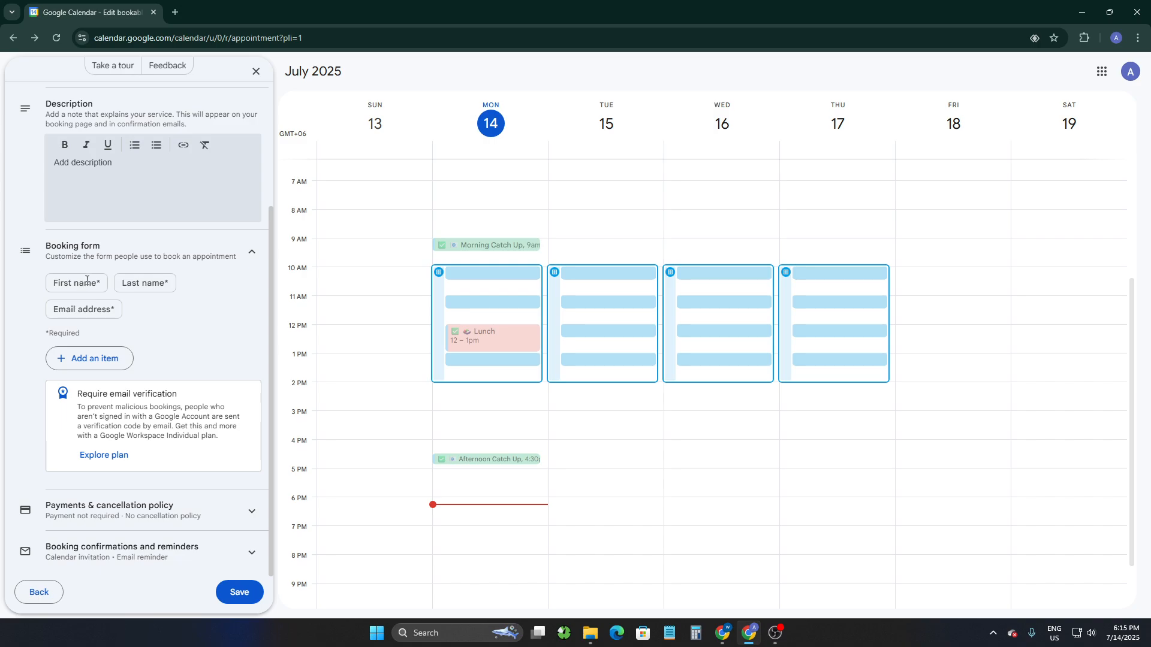
{"action": "left_click", "coordinate": [79, 362]}
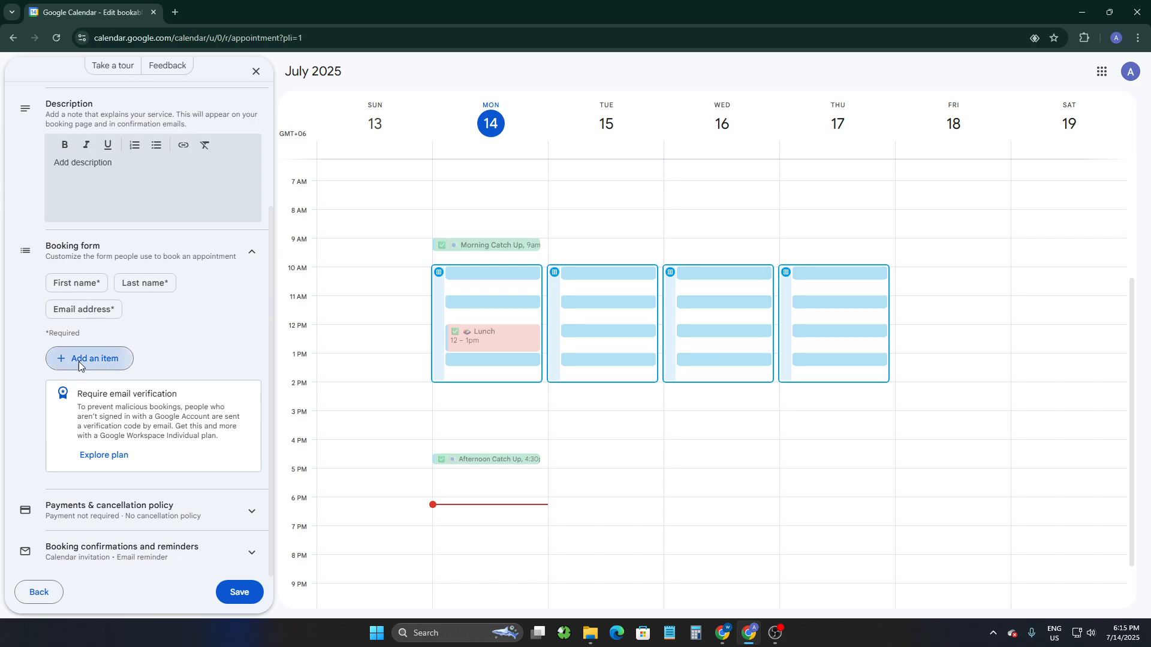
{"action": "left_click", "coordinate": [618, 387]}
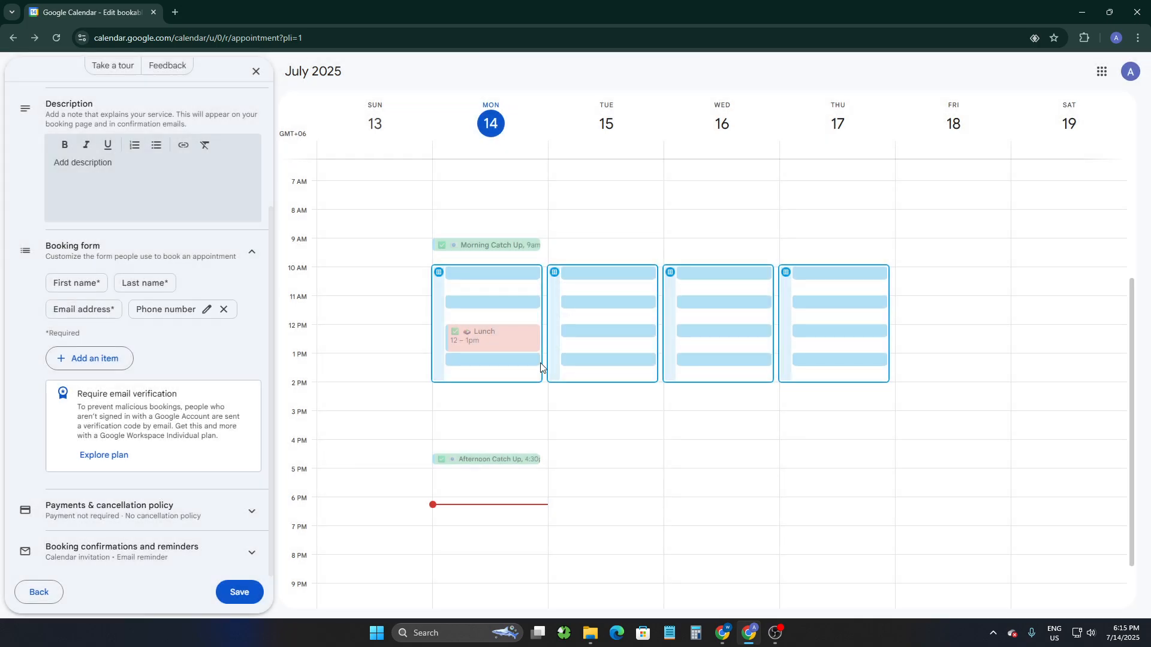
Add an optional custom booking form item named Team Code, then open the payments and cancellation policy section.
{"action": "left_click", "coordinate": [83, 361]}
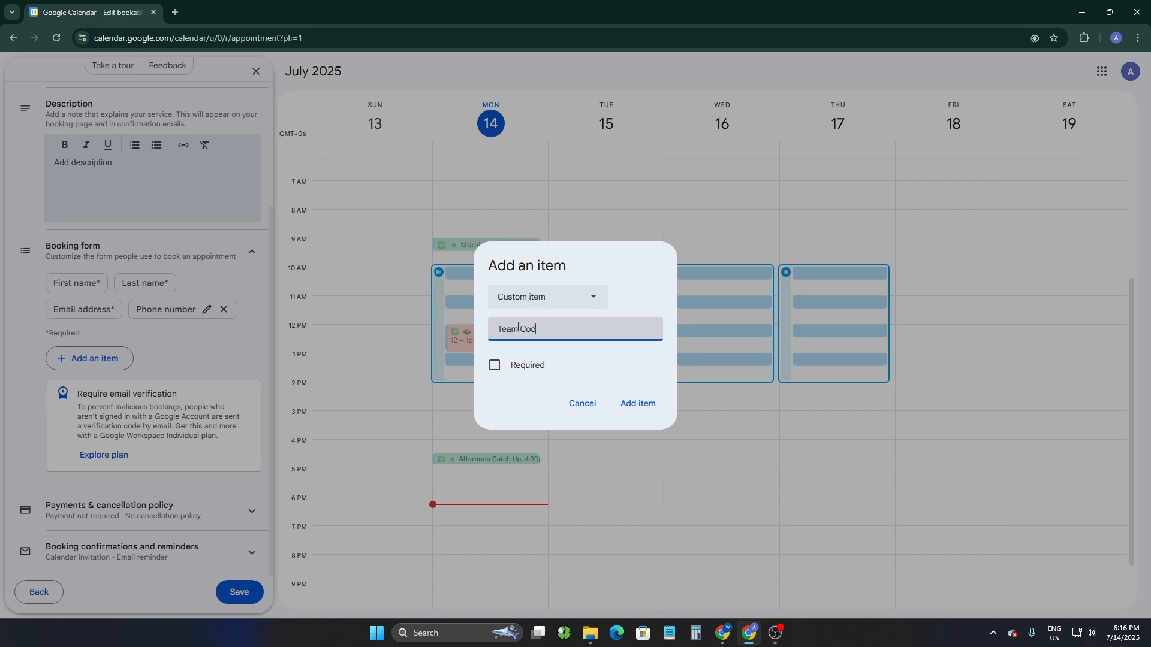
{"action": "left_click", "coordinate": [643, 407]}
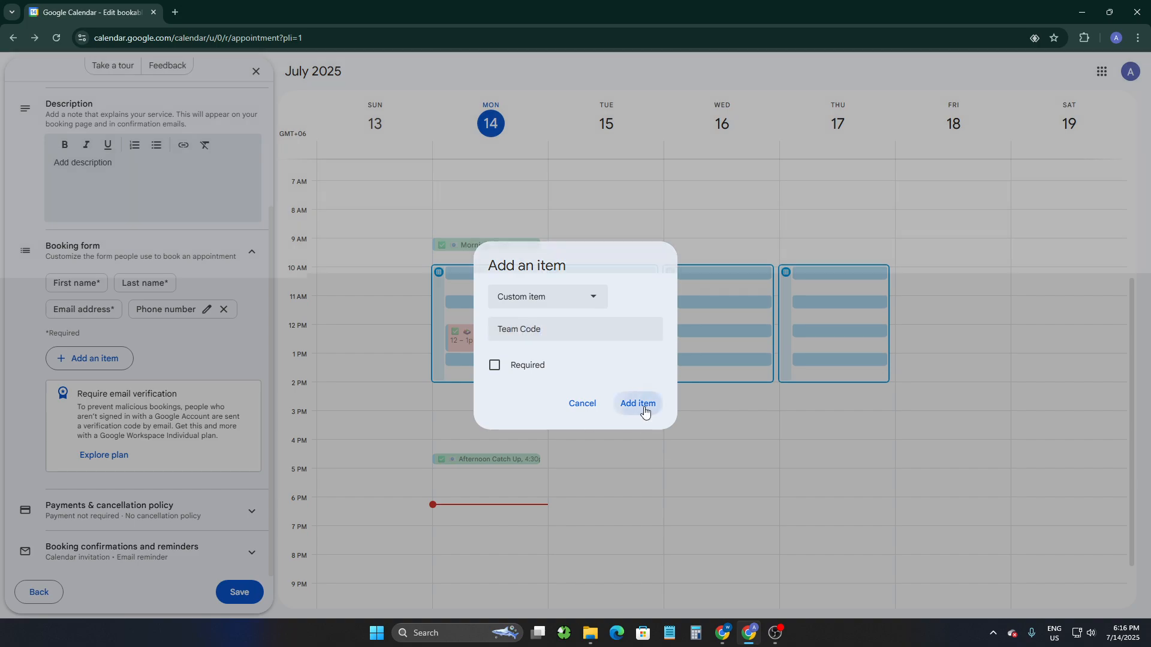
{"action": "scroll", "coordinate": [125, 364], "scroll_direction": "down", "scroll_amount": 1}
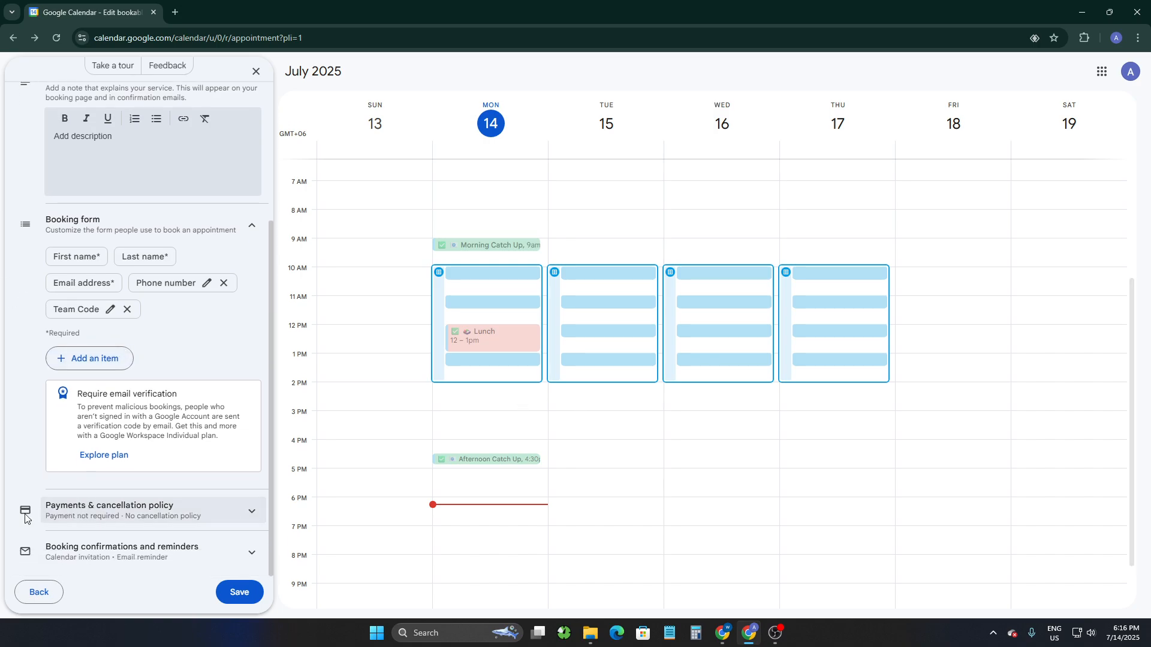
{"action": "left_click", "coordinate": [120, 509]}
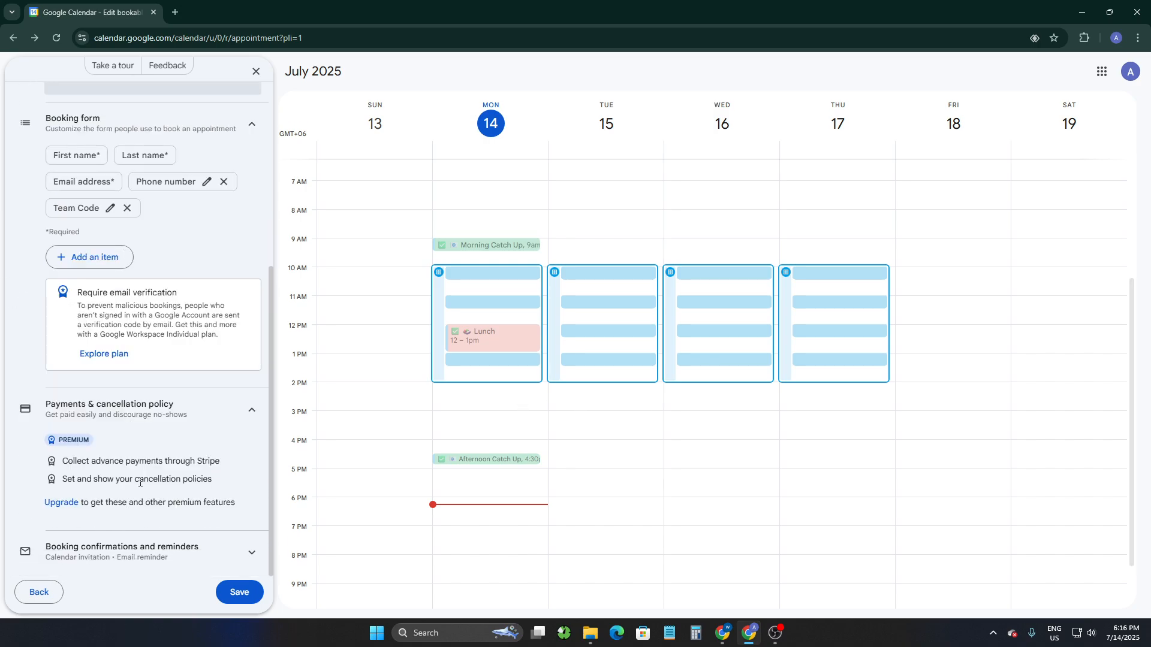
Expand the booking confirmations and reminders section, then save the appointment schedule.
{"action": "left_click", "coordinate": [117, 551]}
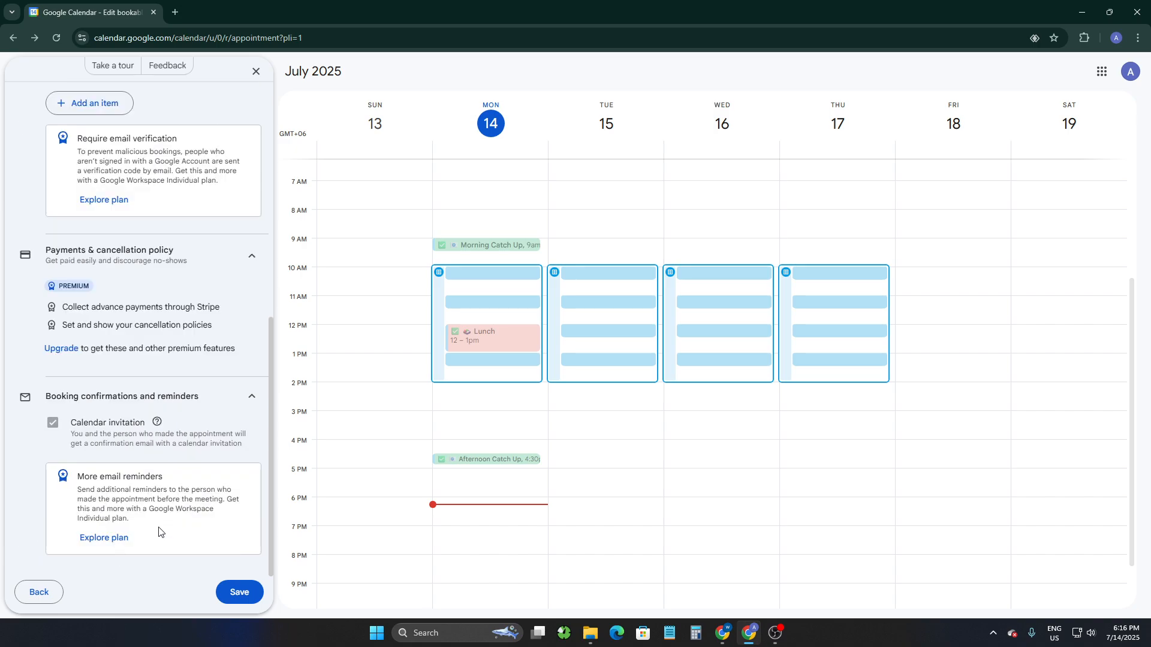
{"action": "left_click", "coordinate": [239, 591]}
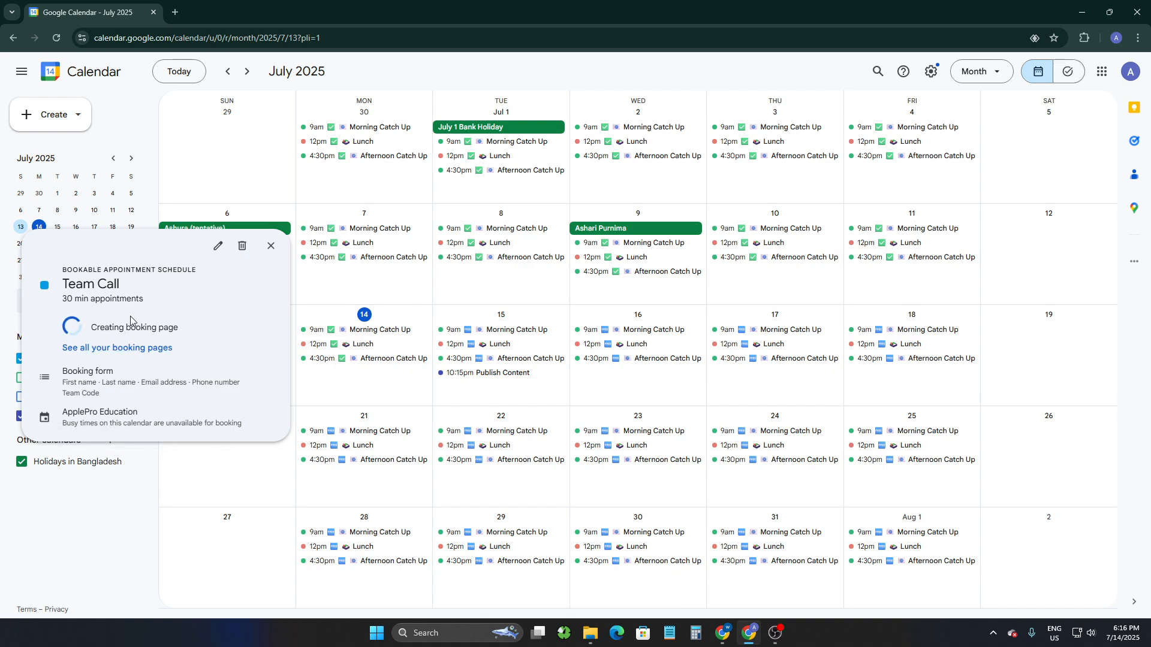
Close the schedule summary, hide the ApplePro Education calendar and browse the month view back to June 2025.
{"action": "left_click", "coordinate": [524, 279]}
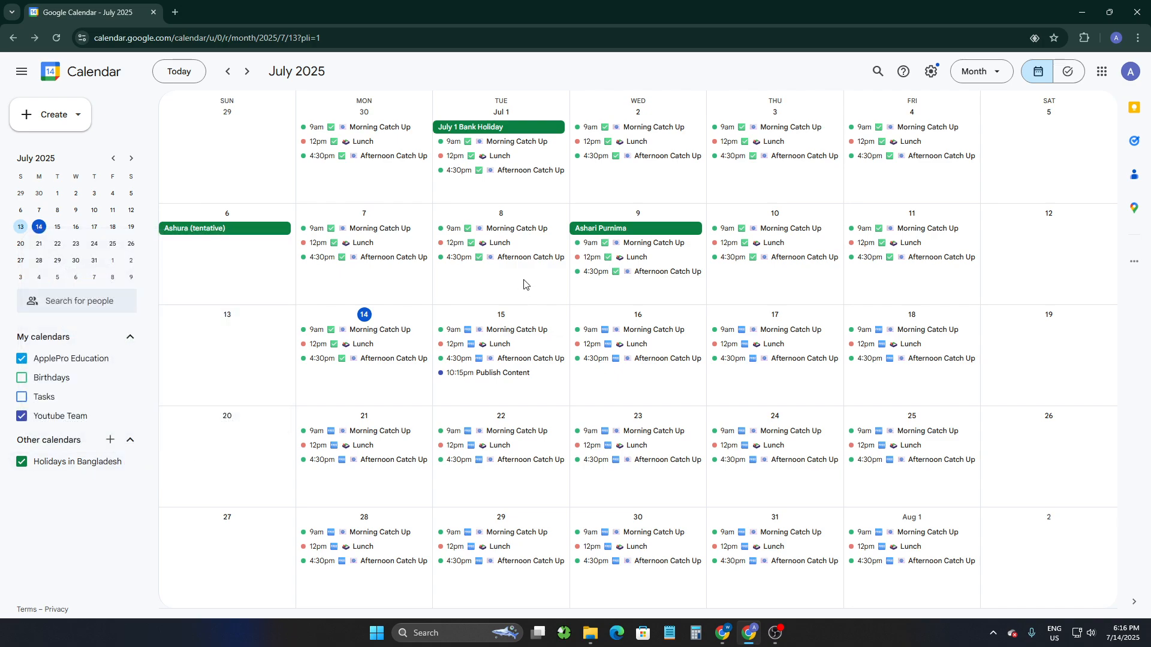
{"action": "left_click", "coordinate": [84, 360]}
{"action": "scroll", "coordinate": [455, 329], "scroll_direction": "up", "scroll_amount": 2}
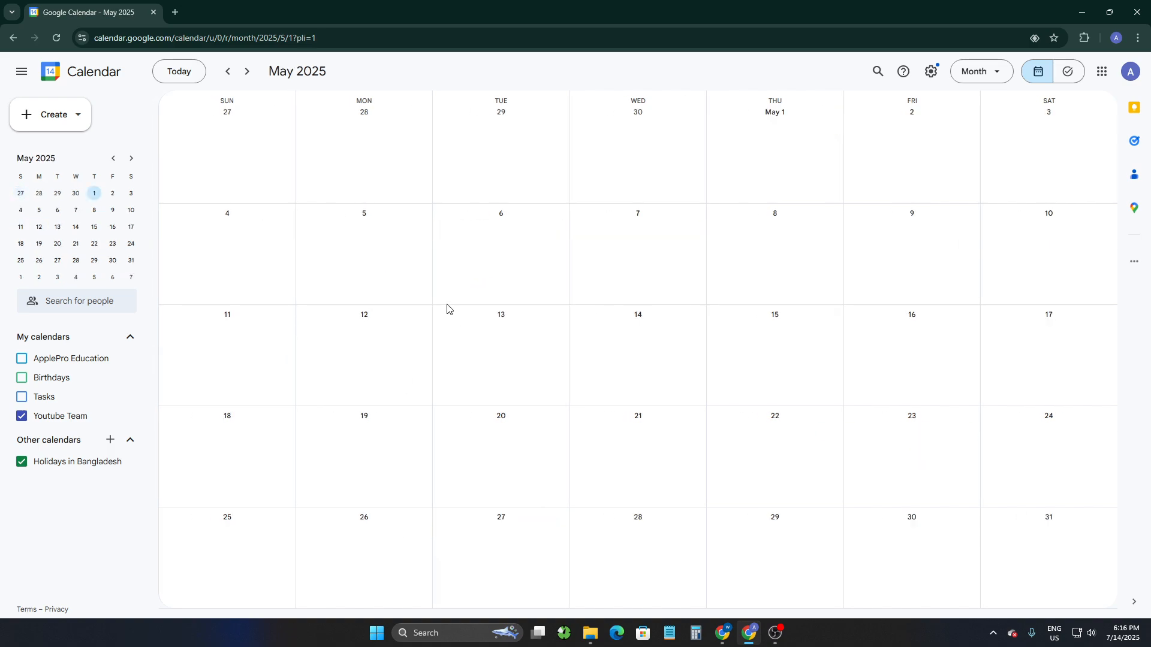
{"action": "scroll", "coordinate": [447, 308], "scroll_direction": "down", "scroll_amount": 1}
Show the ApplePro Education calendar again and open the Create menu to start a new appointment schedule.
{"action": "left_click", "coordinate": [78, 360]}
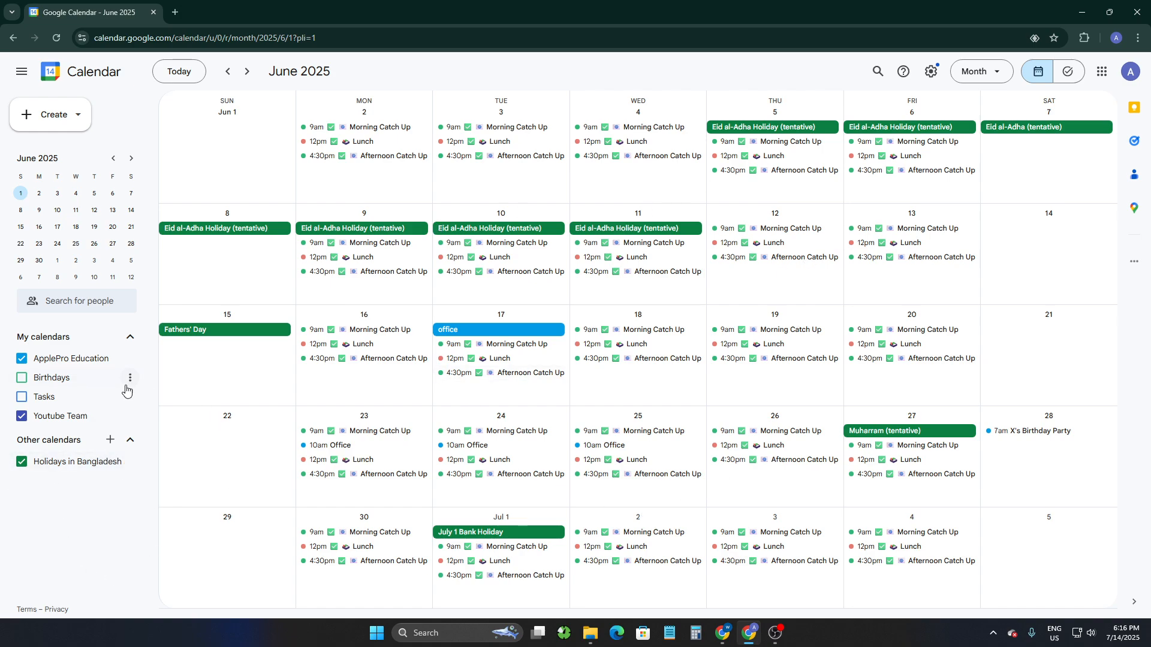
{"action": "left_click", "coordinate": [59, 118]}
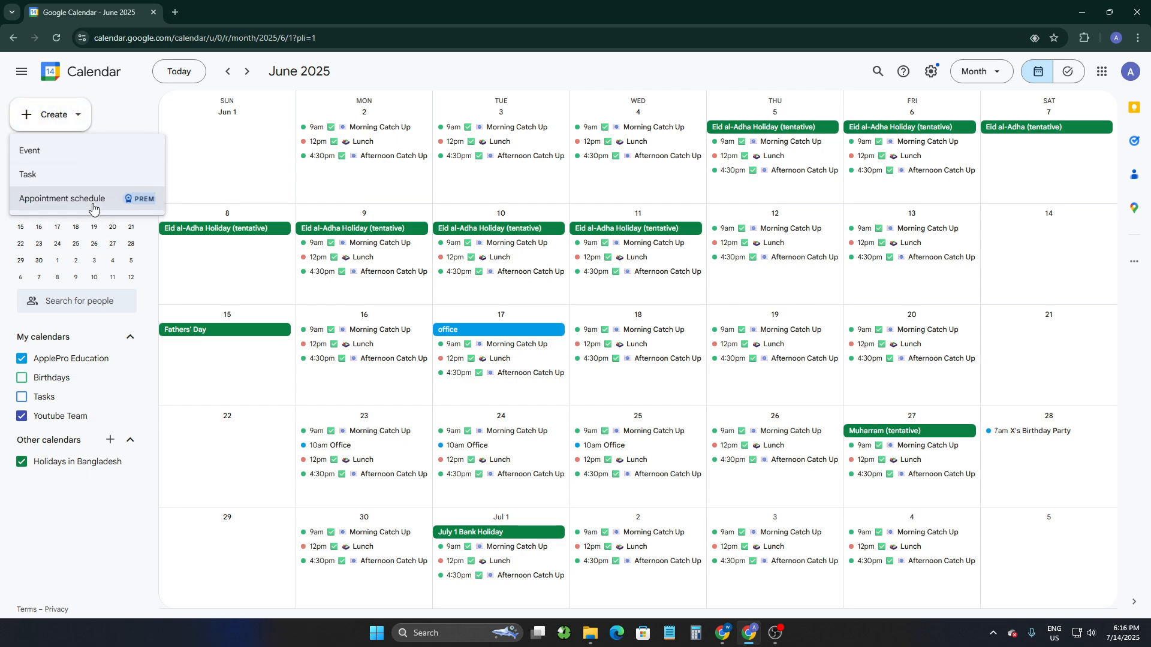